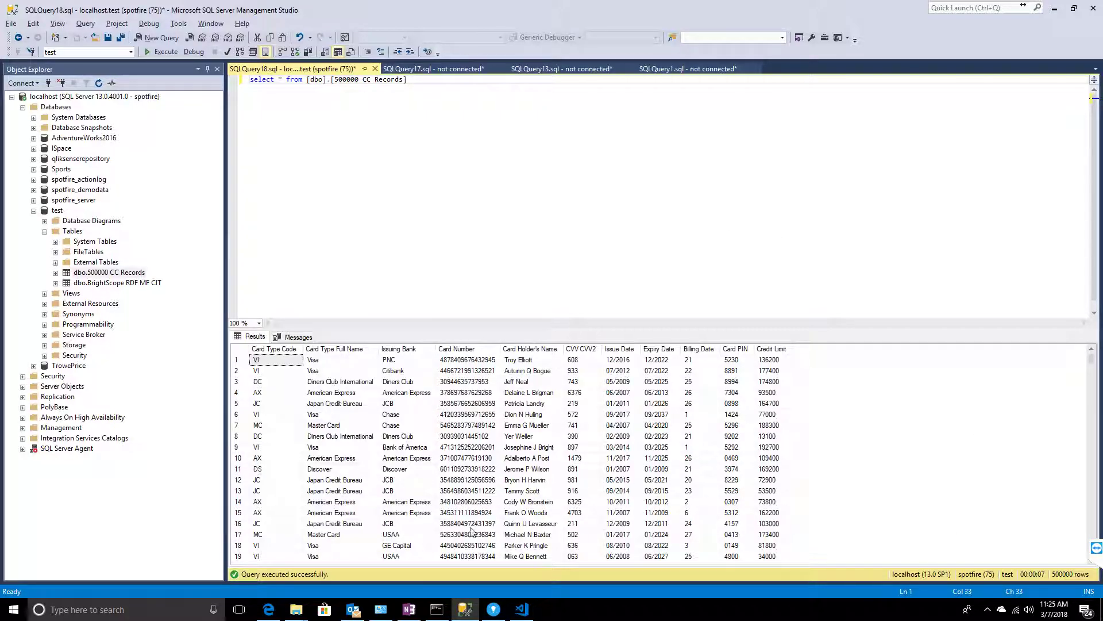
- Bring the Spotfire IL_500K_Data analysis to the front from the taskbar
{"action": "left_click", "coordinate": [493, 610]}
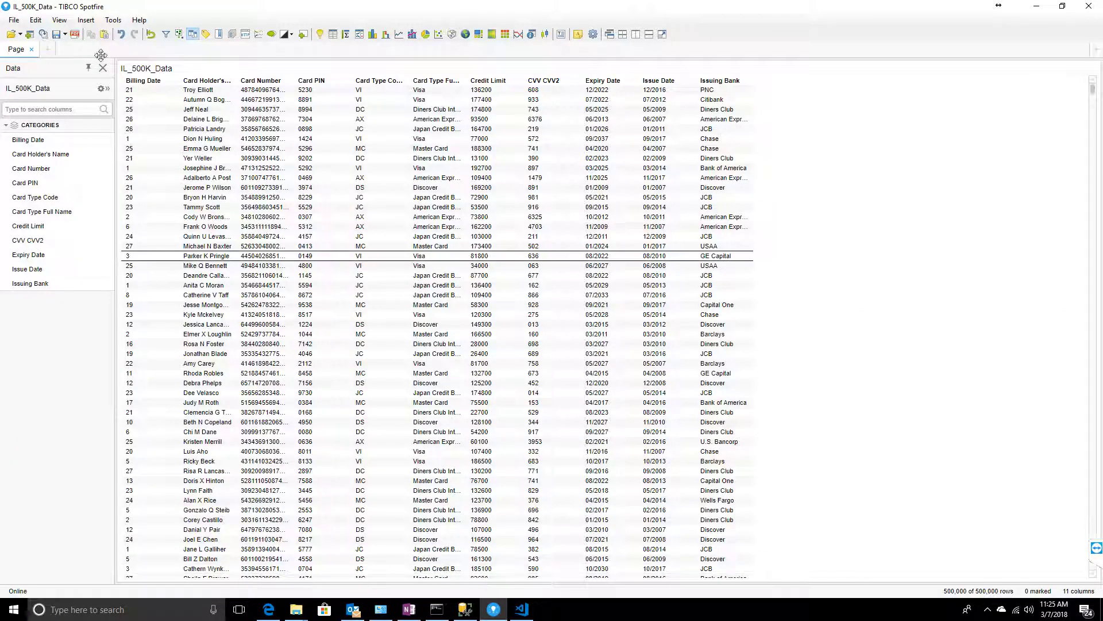
- Launch the Information Designer and expand New Folder to the IL_500K_Data link and 5K Table columns
{"action": "left_click", "coordinate": [115, 20]}
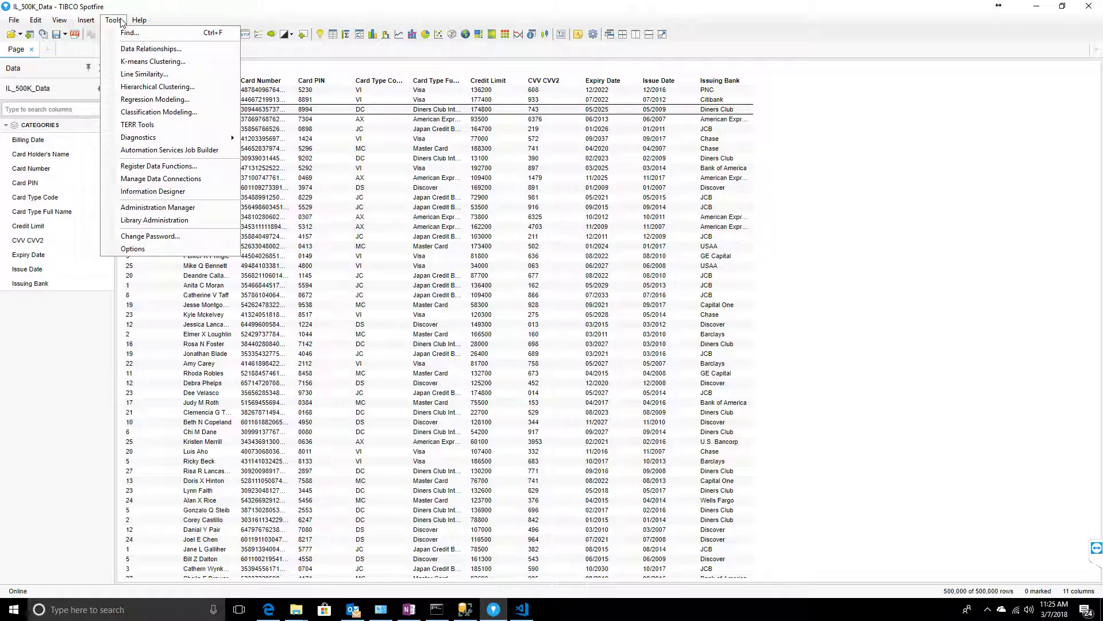
{"action": "left_click", "coordinate": [163, 200]}
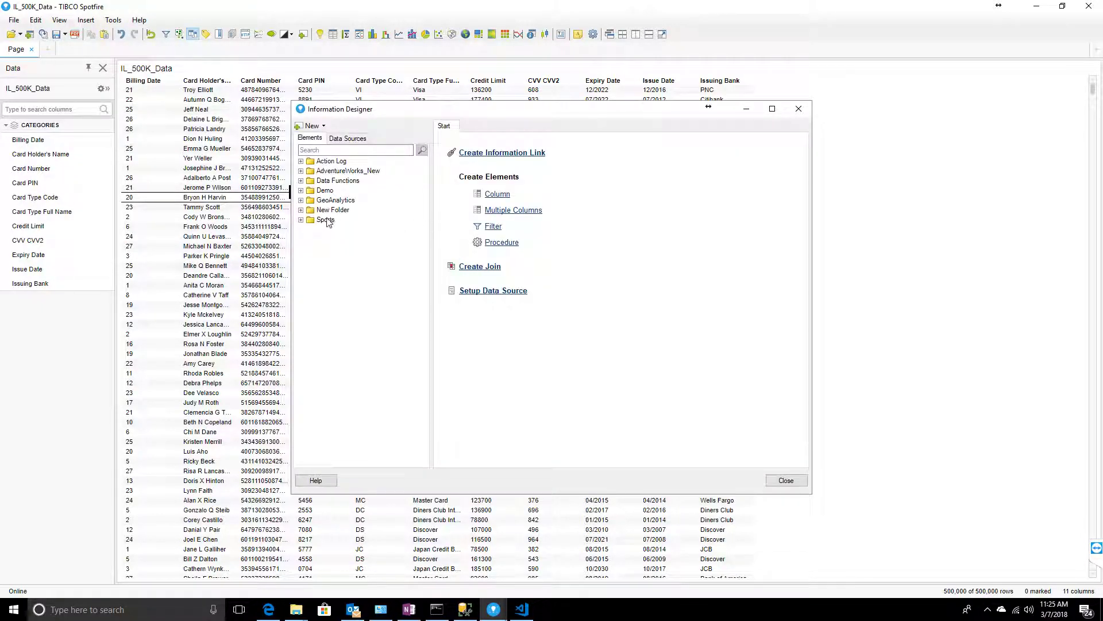
{"action": "left_click", "coordinate": [300, 209]}
{"action": "left_click", "coordinate": [310, 229]}
{"action": "left_click", "coordinate": [342, 240]}
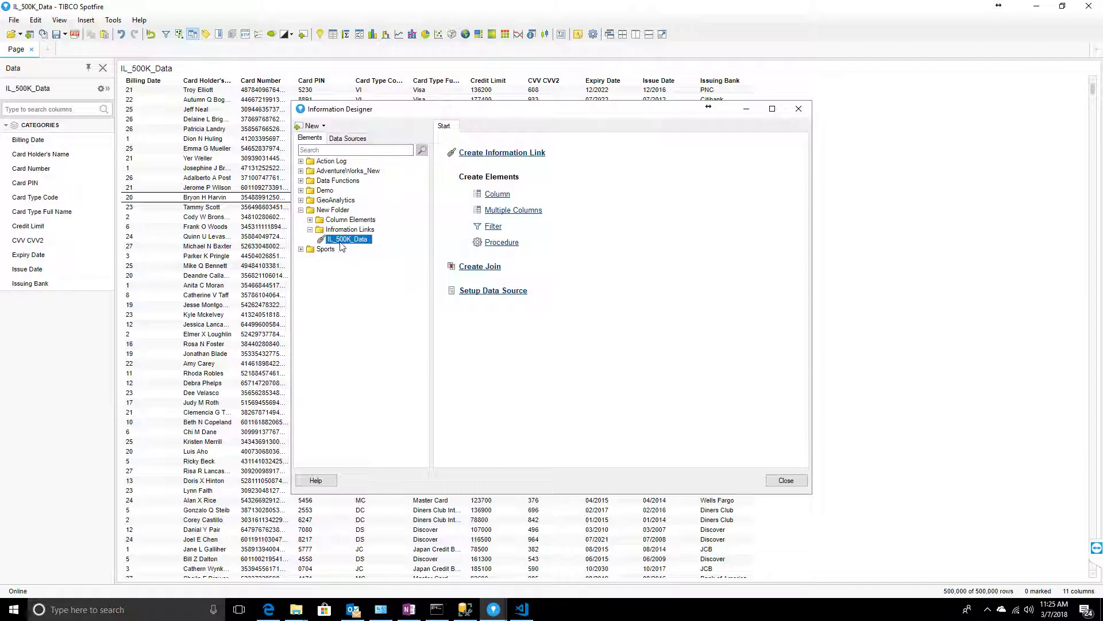
{"action": "left_click", "coordinate": [310, 220]}
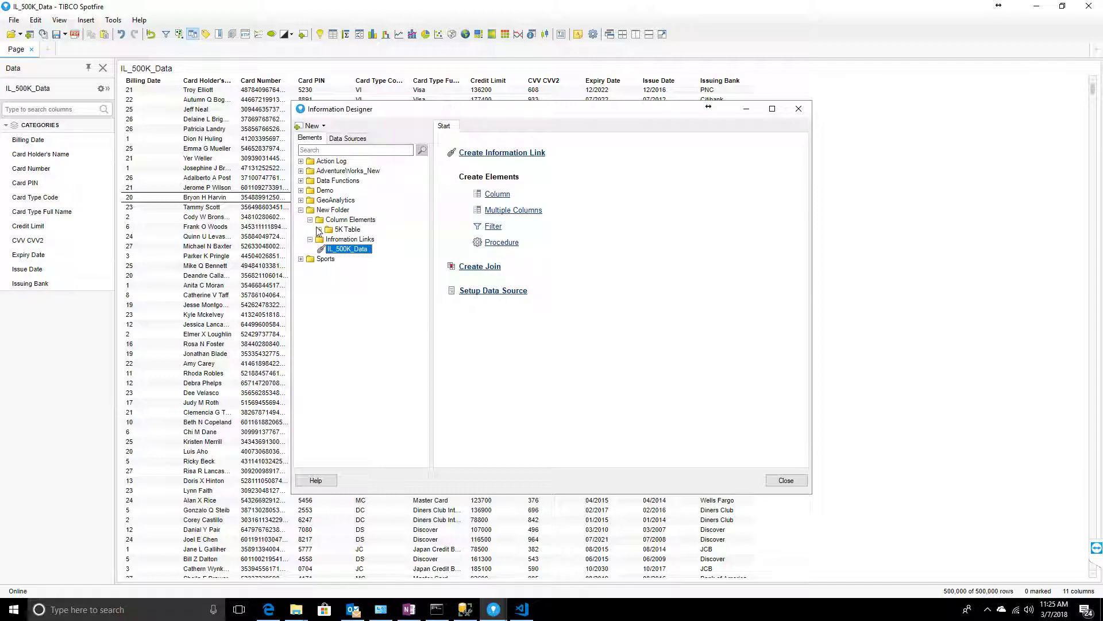
{"action": "left_click", "coordinate": [319, 230]}
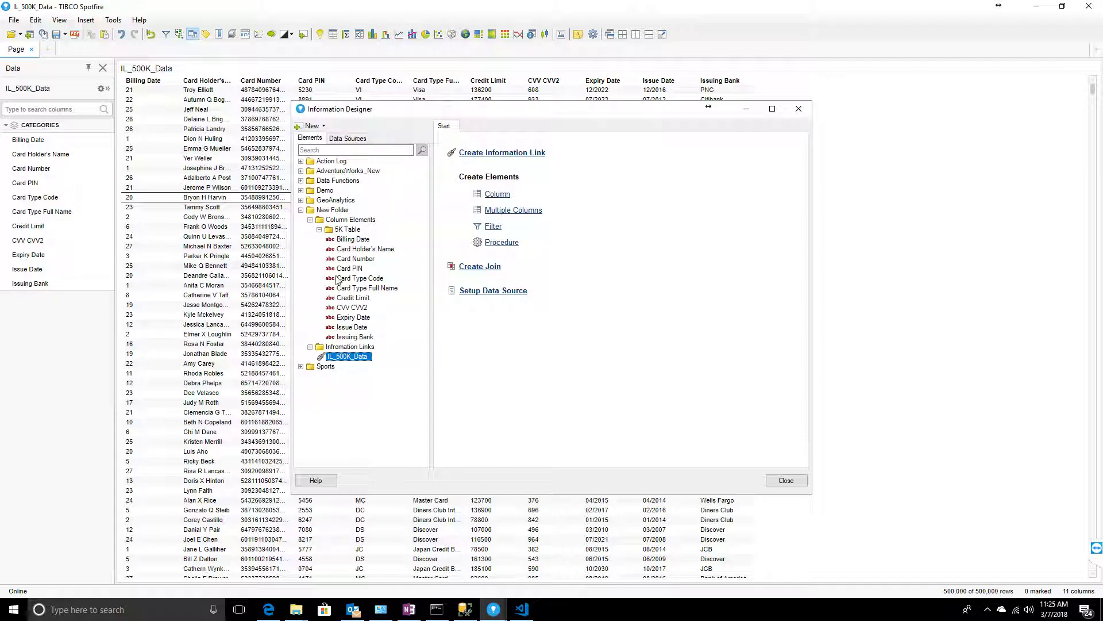
{"action": "left_click", "coordinate": [319, 230]}
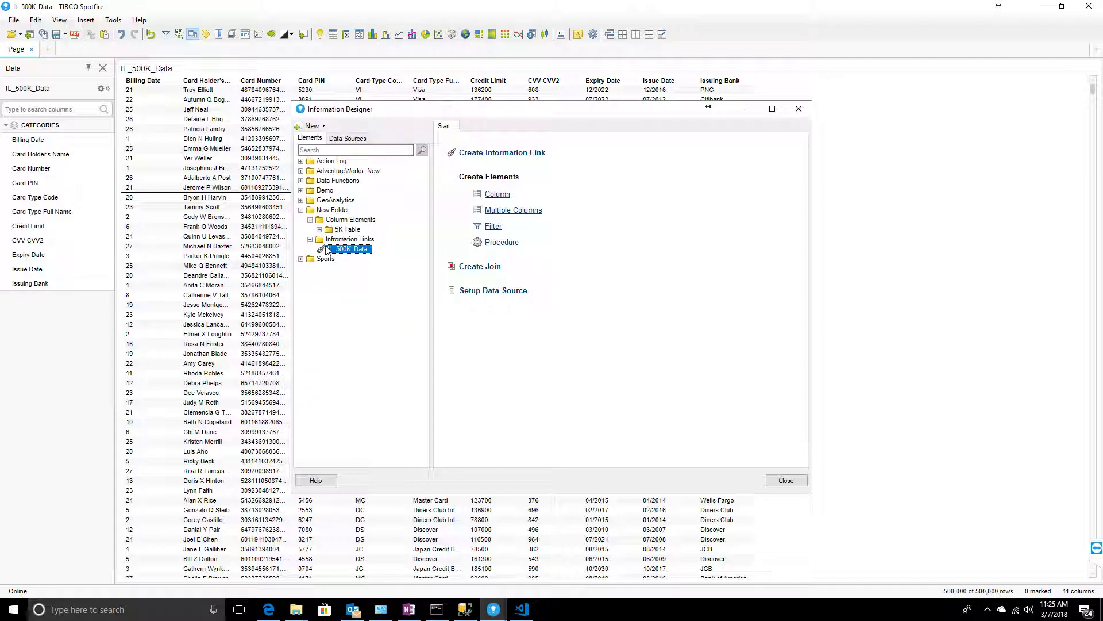
{"action": "double_click", "coordinate": [331, 250]}
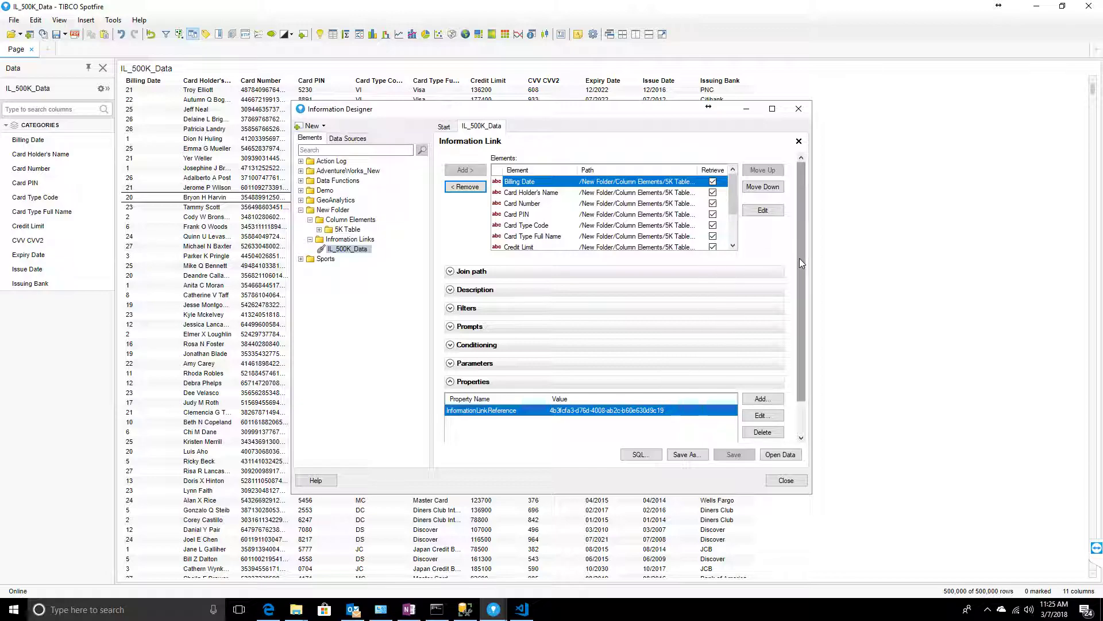
- Expand the IL_500K_Data link's Caching section and confirm Cacheable is not enabled
{"action": "scroll", "coordinate": [797, 312], "scroll_direction": "down", "scroll_amount": 2}
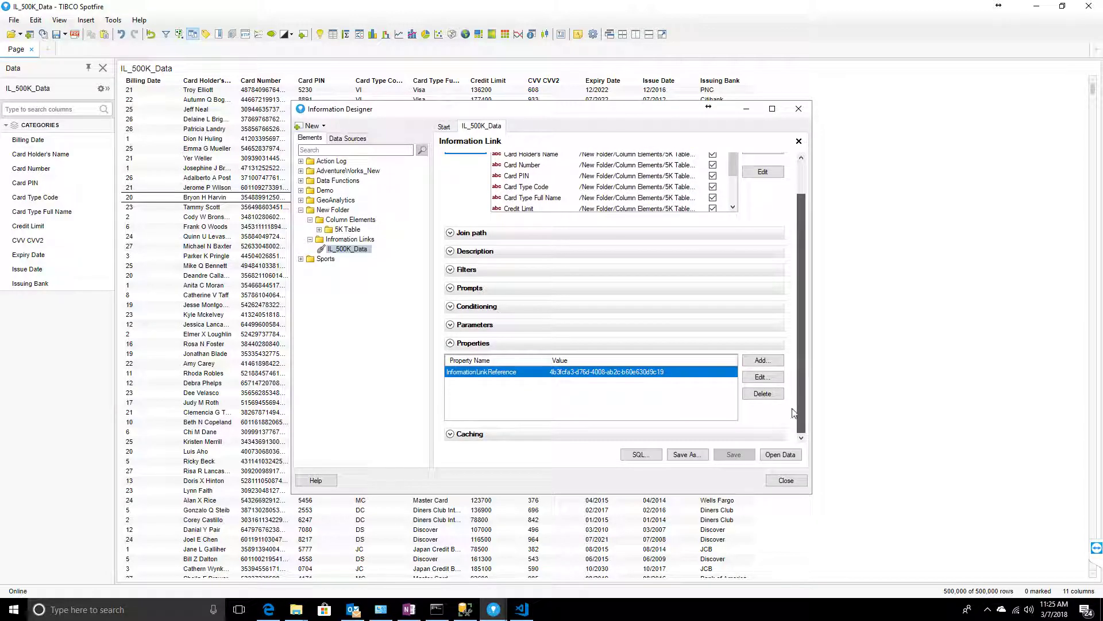
{"action": "left_click", "coordinate": [451, 435]}
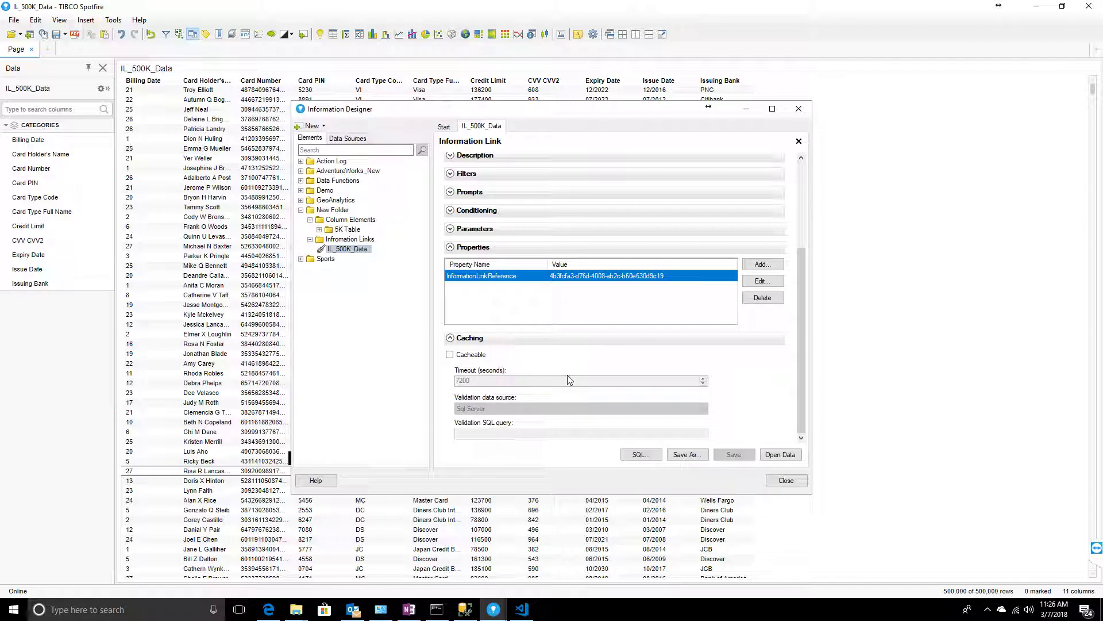
{"action": "scroll", "coordinate": [796, 370], "scroll_direction": "up", "scroll_amount": 5}
{"action": "scroll", "coordinate": [795, 371], "scroll_direction": "down", "scroll_amount": 5}
{"action": "scroll", "coordinate": [800, 420], "scroll_direction": "up", "scroll_amount": 3}
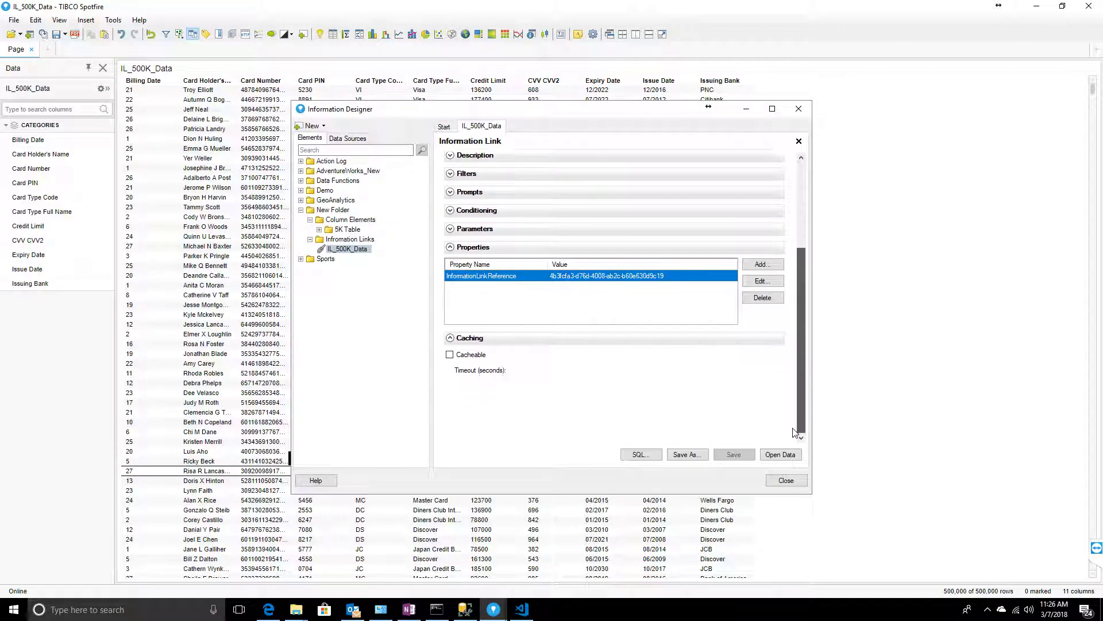
{"action": "scroll", "coordinate": [799, 420], "scroll_direction": "down", "scroll_amount": 3}
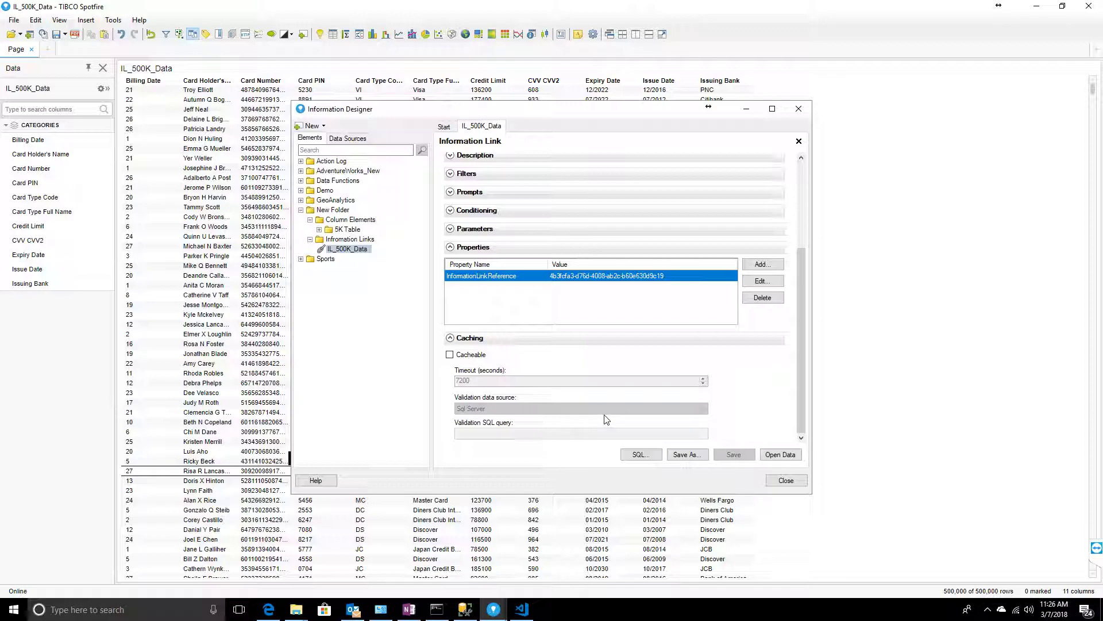
- Verify the data table's source is the IL_500K_Data information link, reload the data, and switch to VS Code
{"action": "left_click", "coordinate": [786, 481]}
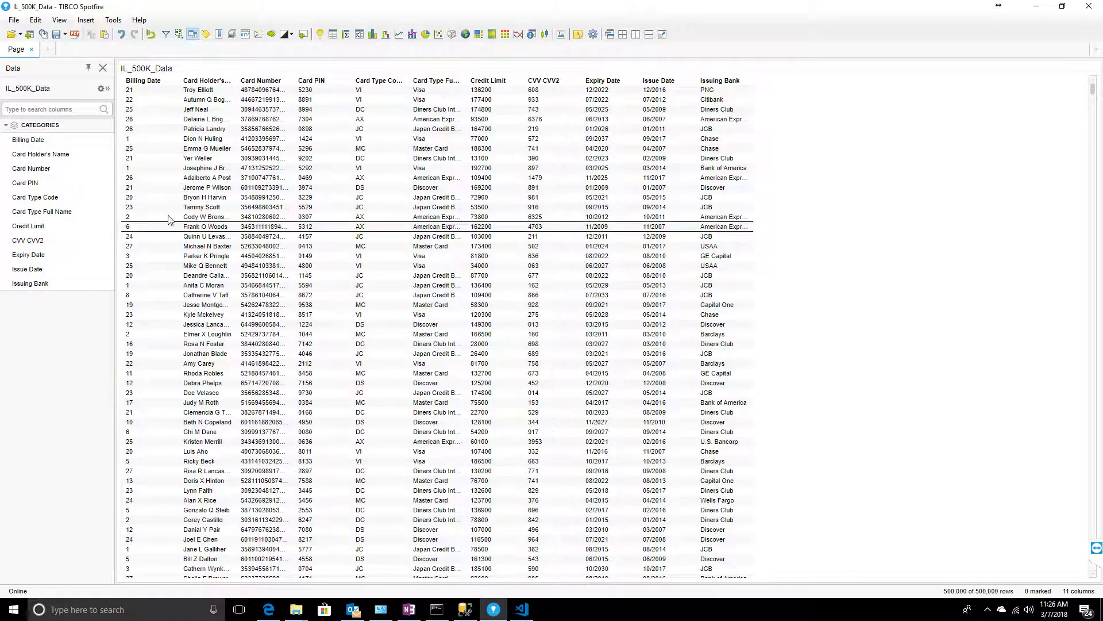
{"action": "left_click", "coordinate": [36, 19]}
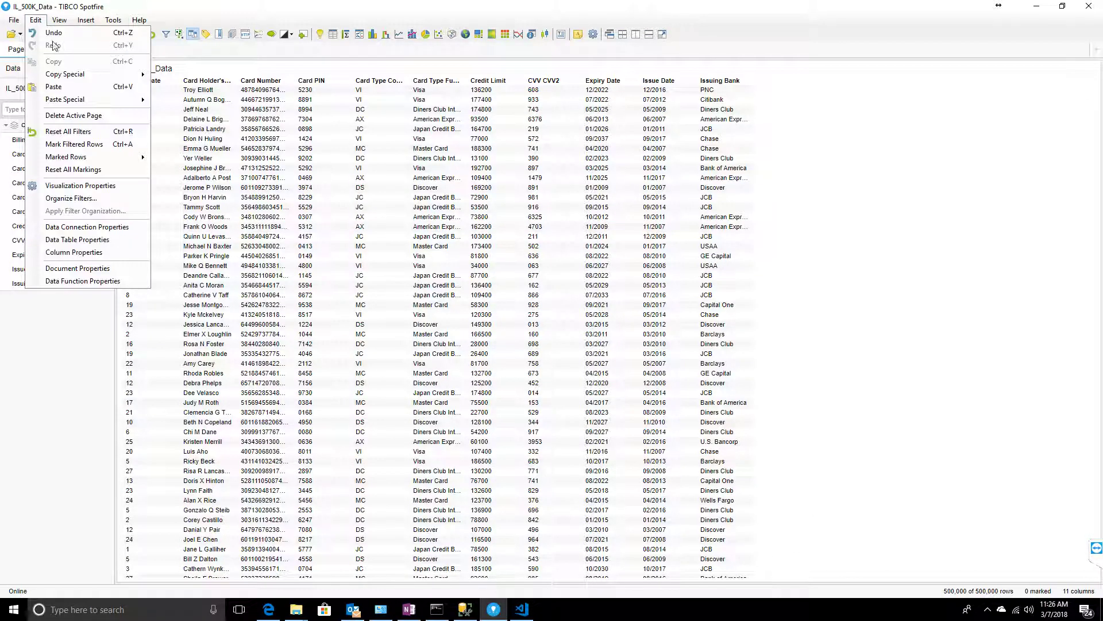
{"action": "left_click", "coordinate": [77, 239]}
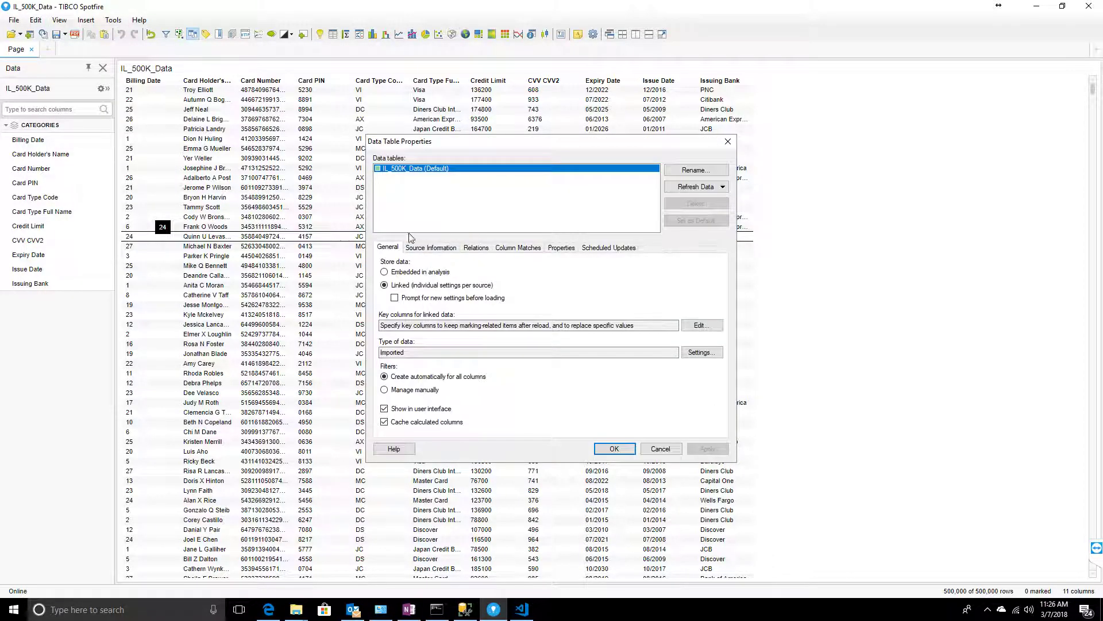
{"action": "left_click", "coordinate": [427, 247]}
{"action": "left_click_drag", "start_coordinate": [529, 291], "coordinate": [411, 289]}
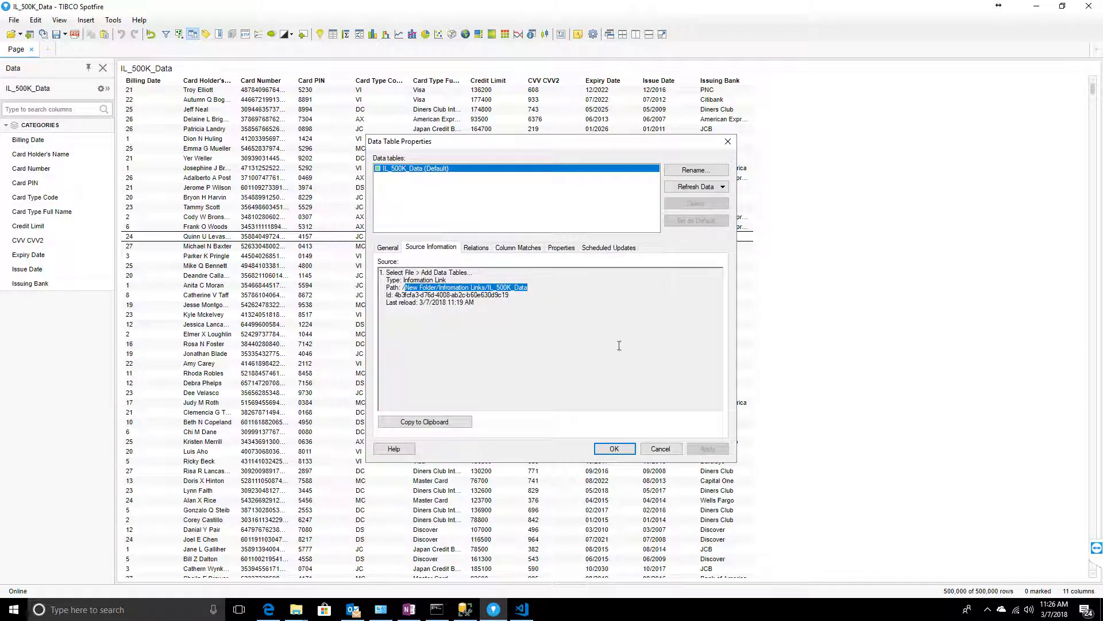
{"action": "left_click", "coordinate": [660, 449]}
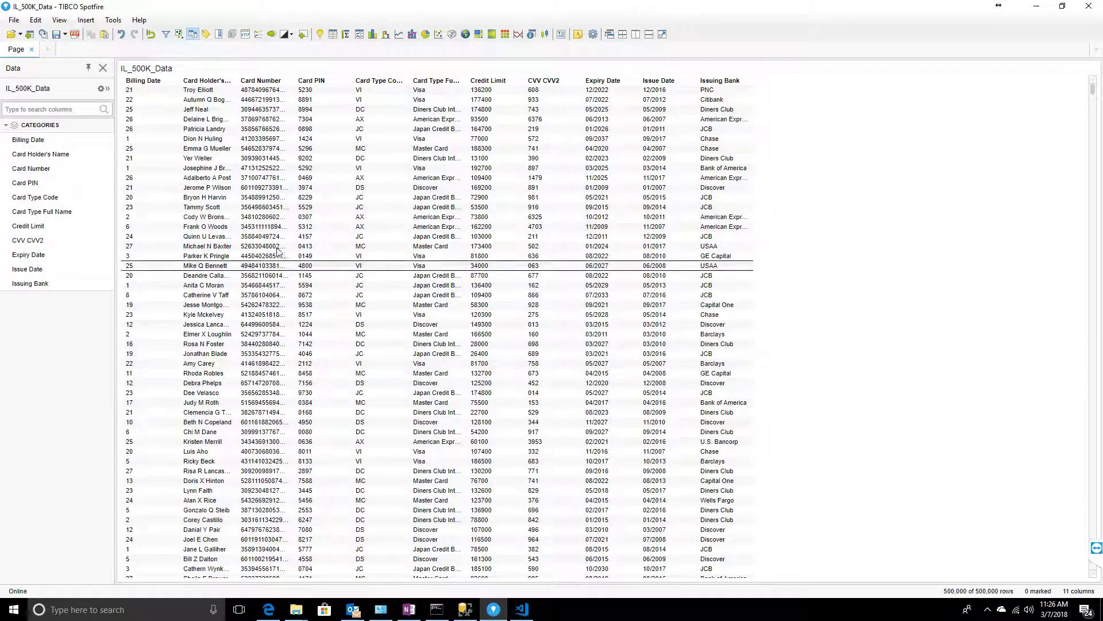
{"action": "left_click", "coordinate": [43, 34]}
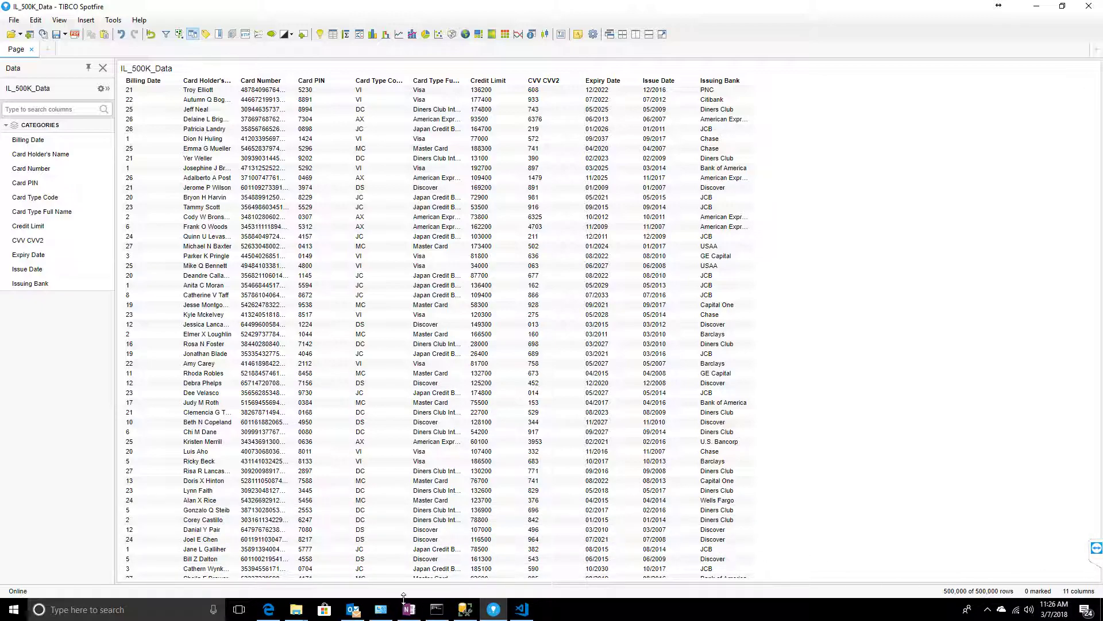
{"action": "left_click", "coordinate": [522, 609]}
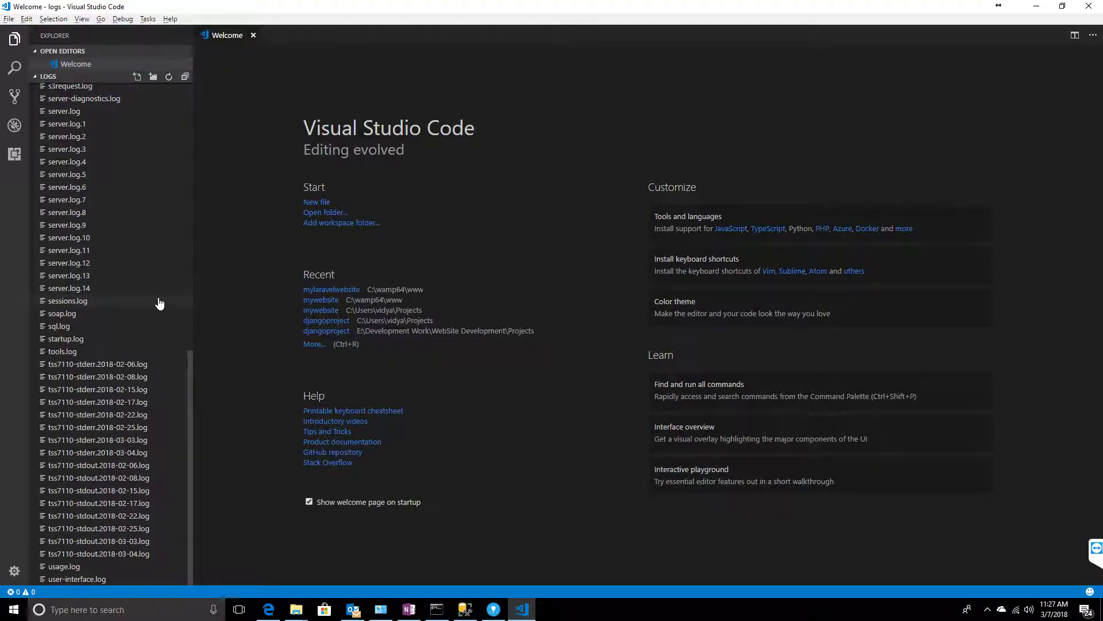
- Open sql.log from the logs folder in the Explorer
{"action": "scroll", "coordinate": [137, 285], "scroll_direction": "up", "scroll_amount": 2}
{"action": "scroll", "coordinate": [137, 285], "scroll_direction": "down", "scroll_amount": 2}
{"action": "scroll", "coordinate": [106, 282], "scroll_direction": "up", "scroll_amount": 4}
{"action": "scroll", "coordinate": [106, 284], "scroll_direction": "down", "scroll_amount": 4}
{"action": "left_click", "coordinate": [55, 326]}
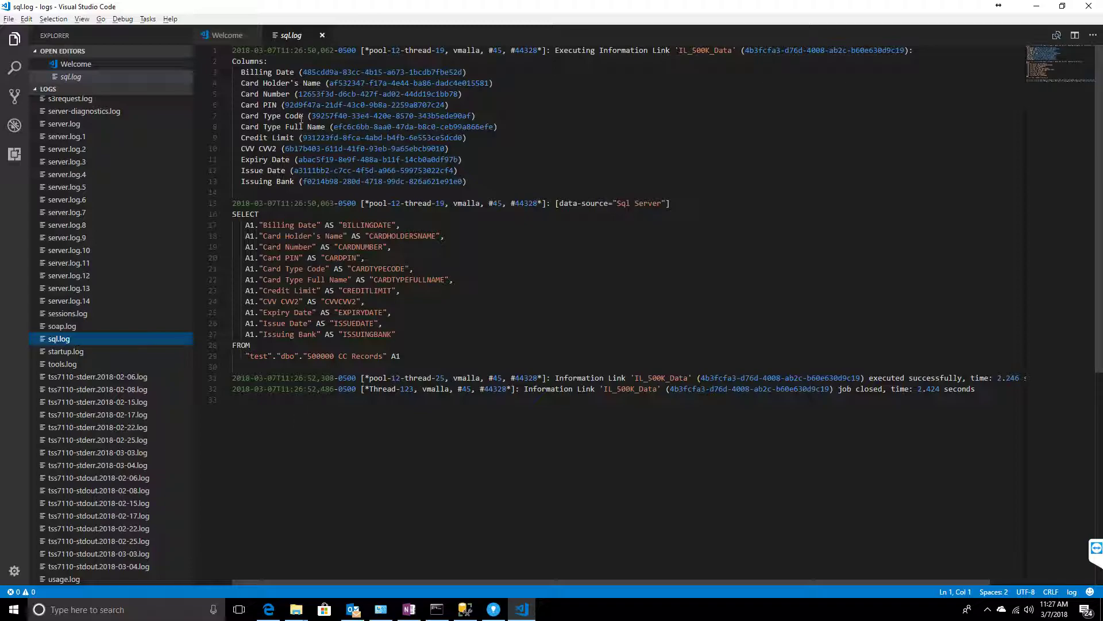
- Inspect the Sql Server data source and 2.424-second job time, then select all of sql.log
{"action": "left_click_drag", "start_coordinate": [296, 54], "coordinate": [320, 61]}
{"action": "left_click", "coordinate": [596, 88]}
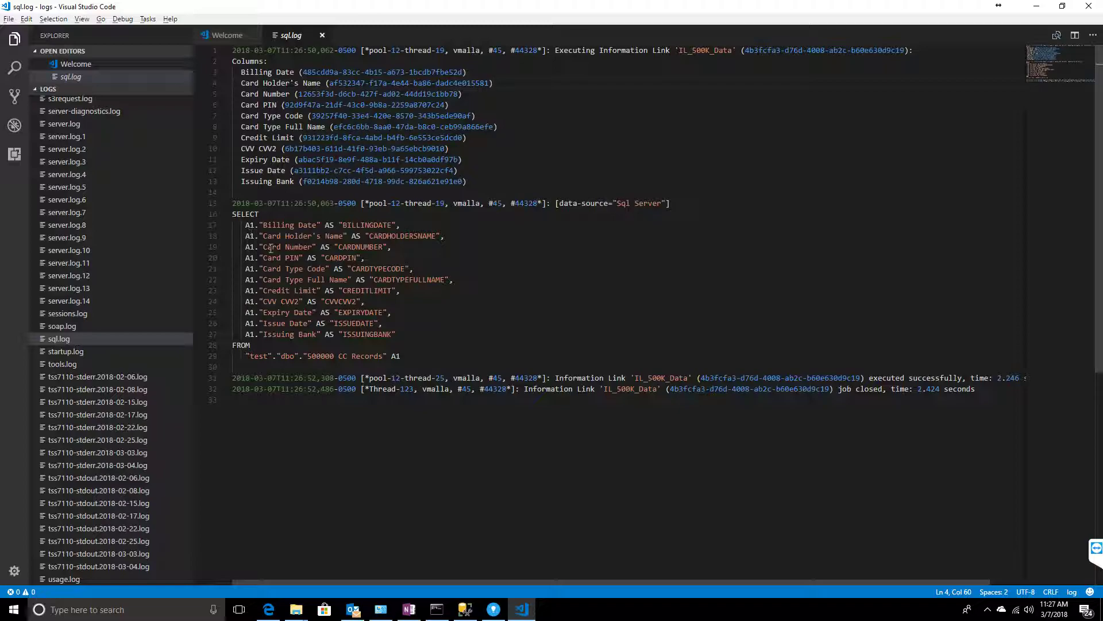
{"action": "left_click_drag", "start_coordinate": [616, 205], "coordinate": [662, 206]}
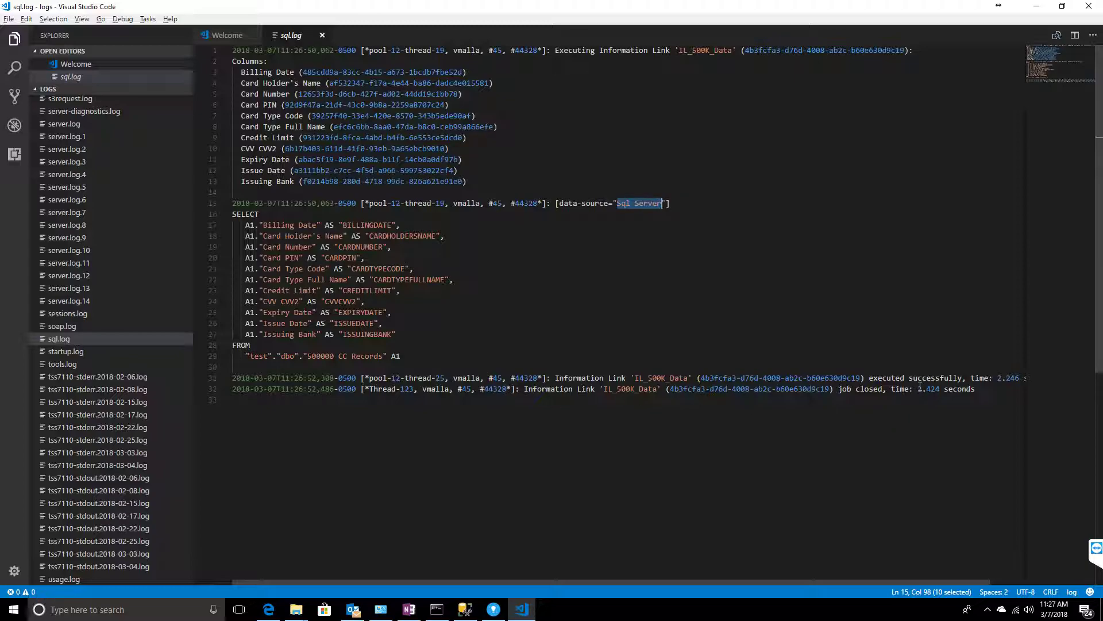
{"action": "left_click_drag", "start_coordinate": [918, 389], "coordinate": [937, 389]}
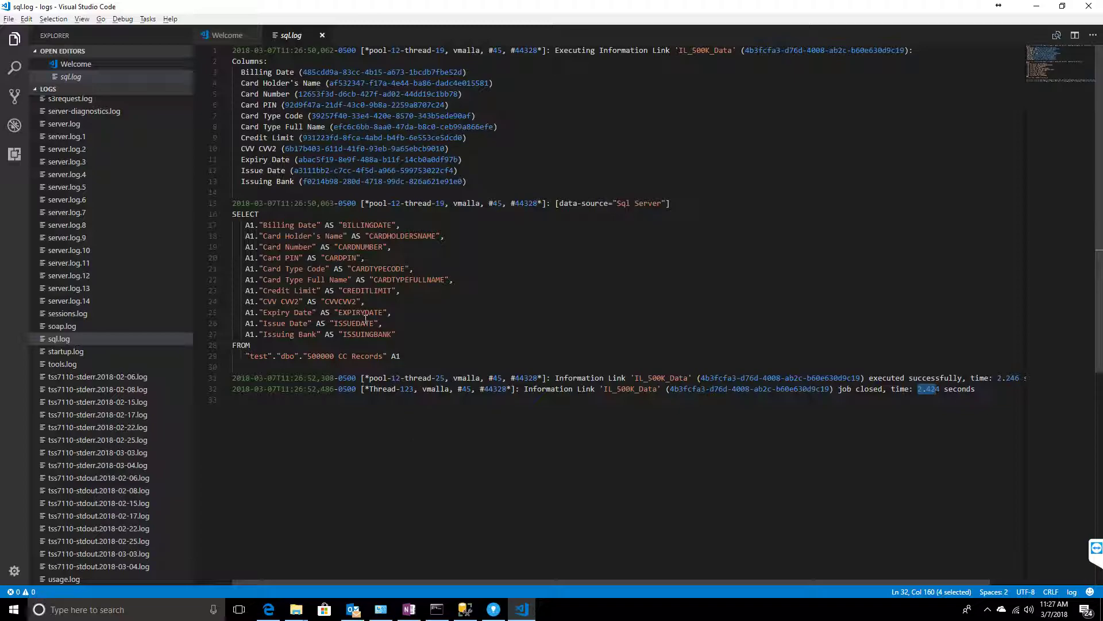
{"action": "left_click", "coordinate": [448, 420]}
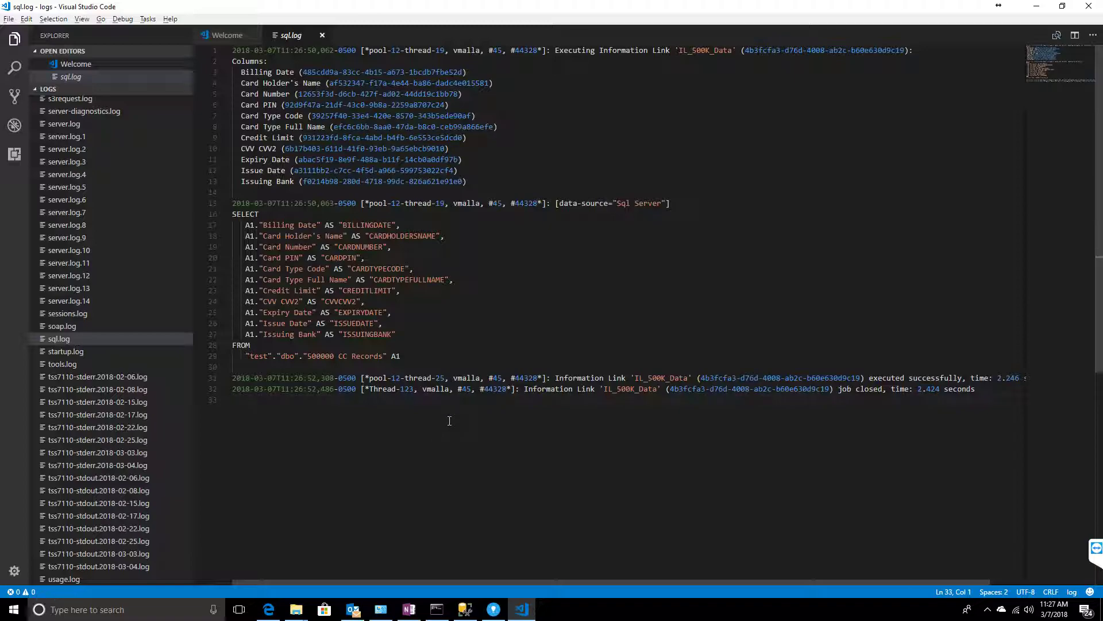
{"action": "key", "text": "ctrl+a"}
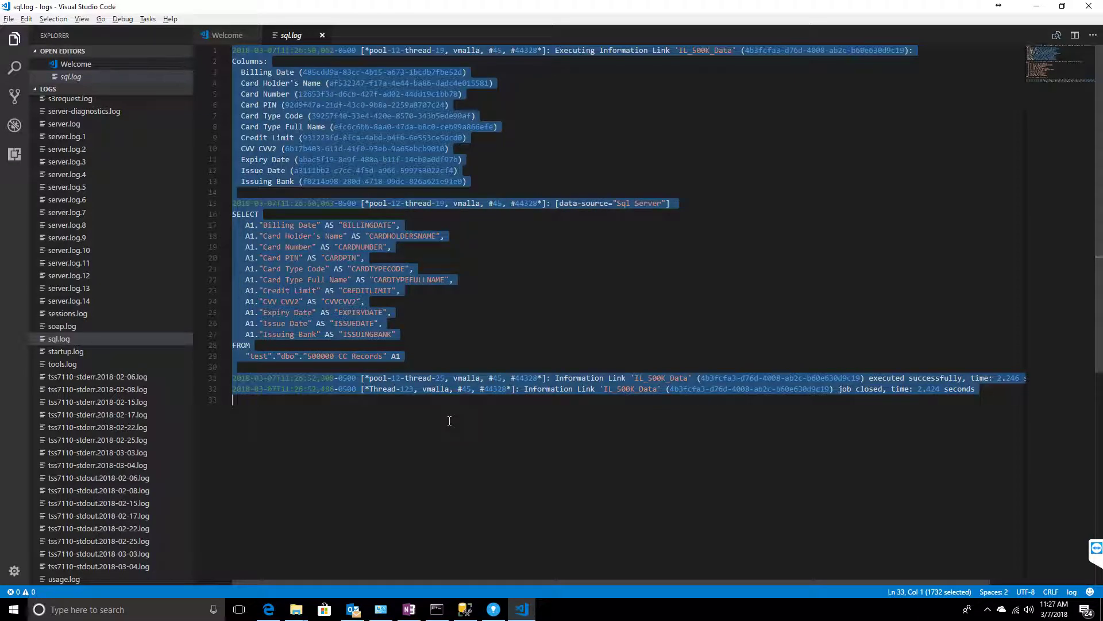
- Delete all of sql.log's text, save the empty file, then close, reopen and close it
{"action": "key", "text": "Delete"}
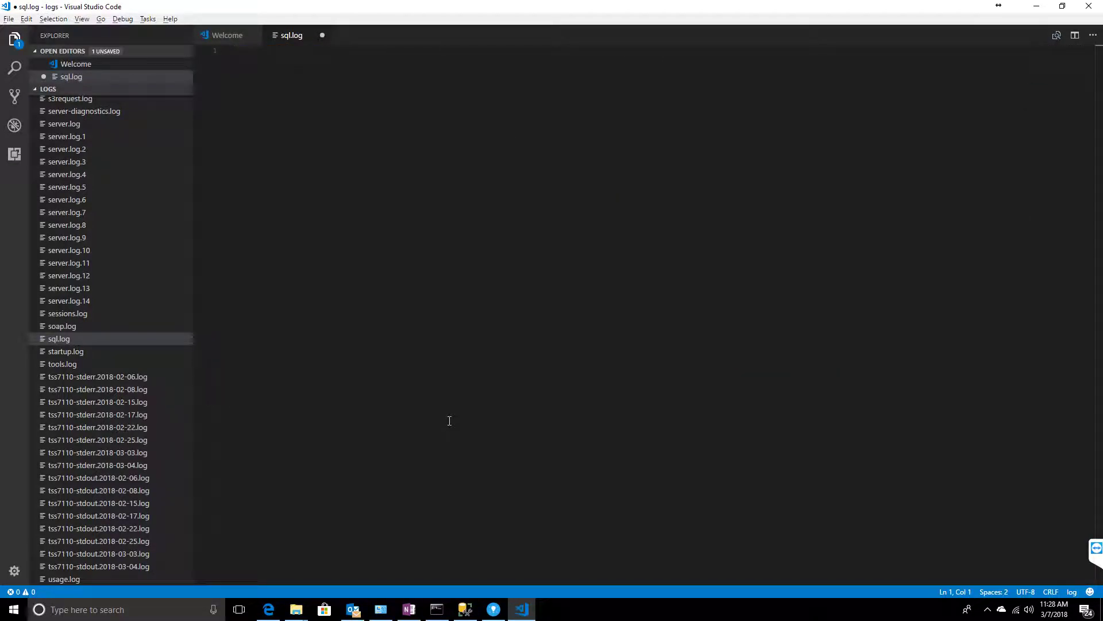
{"action": "key", "text": "ctrl+s"}
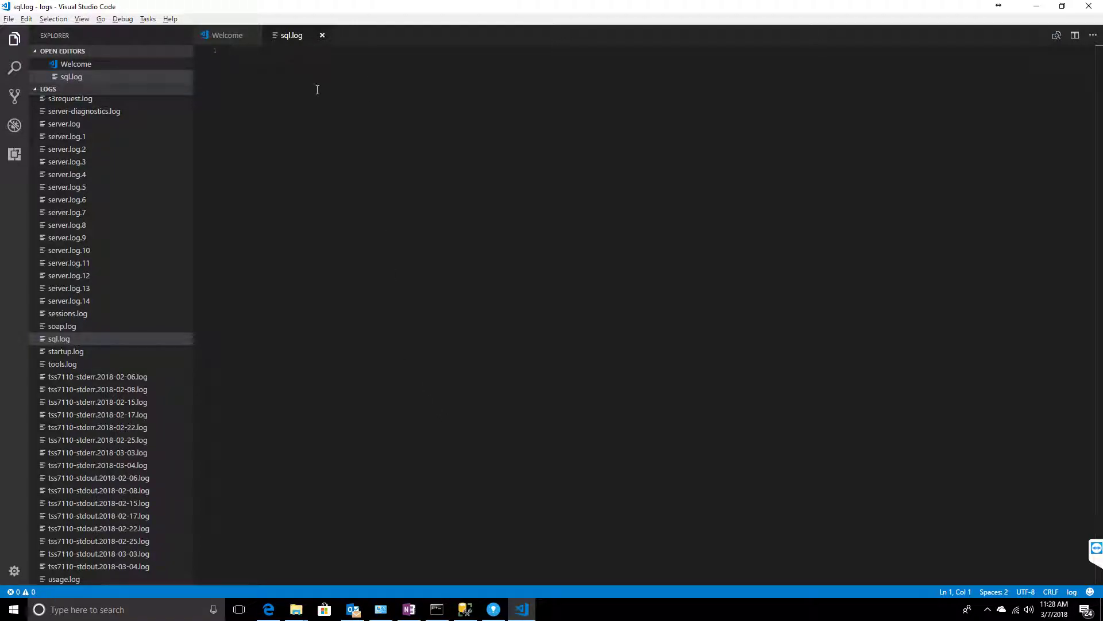
{"action": "left_click", "coordinate": [322, 35]}
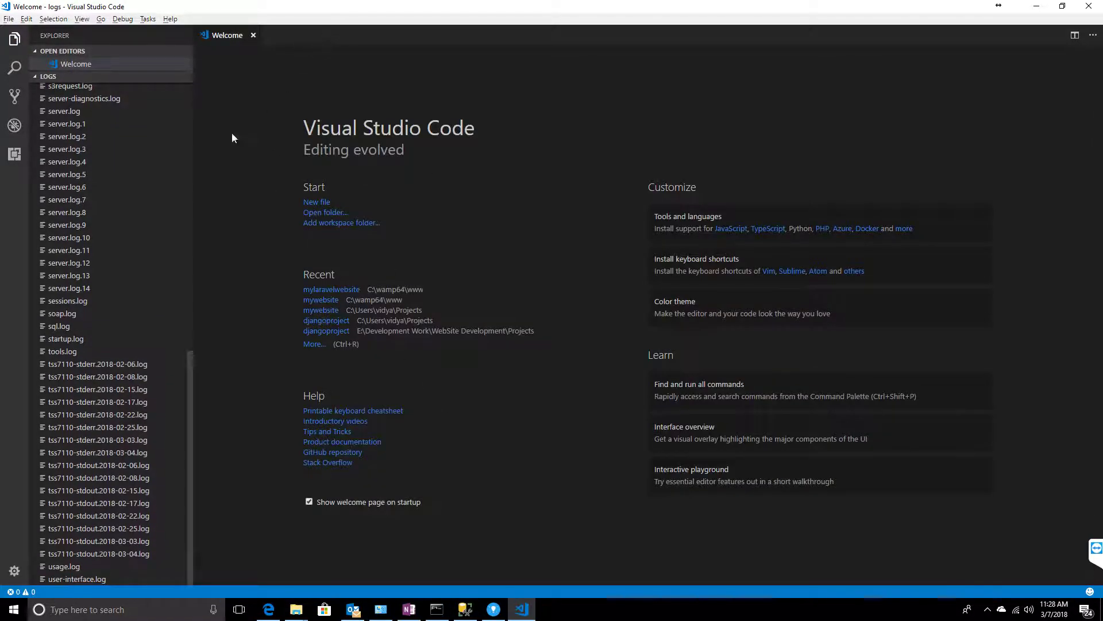
{"action": "left_click", "coordinate": [61, 326]}
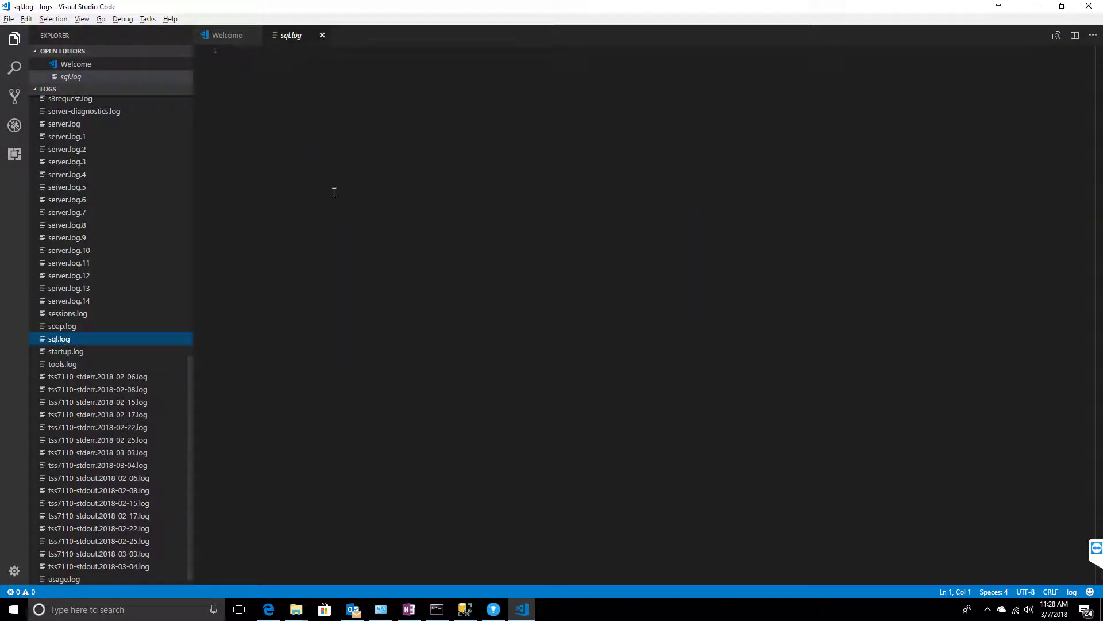
{"action": "left_click", "coordinate": [322, 36]}
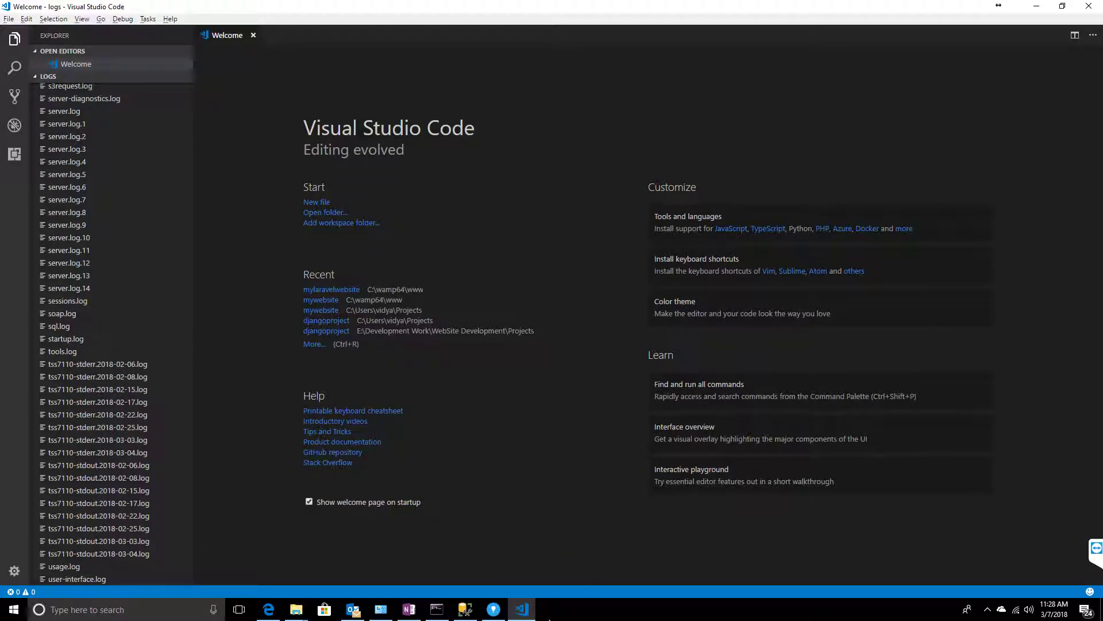
- Switch through the taskbar windows back to Spotfire and reopen the Information Designer
{"action": "left_click", "coordinate": [465, 609]}
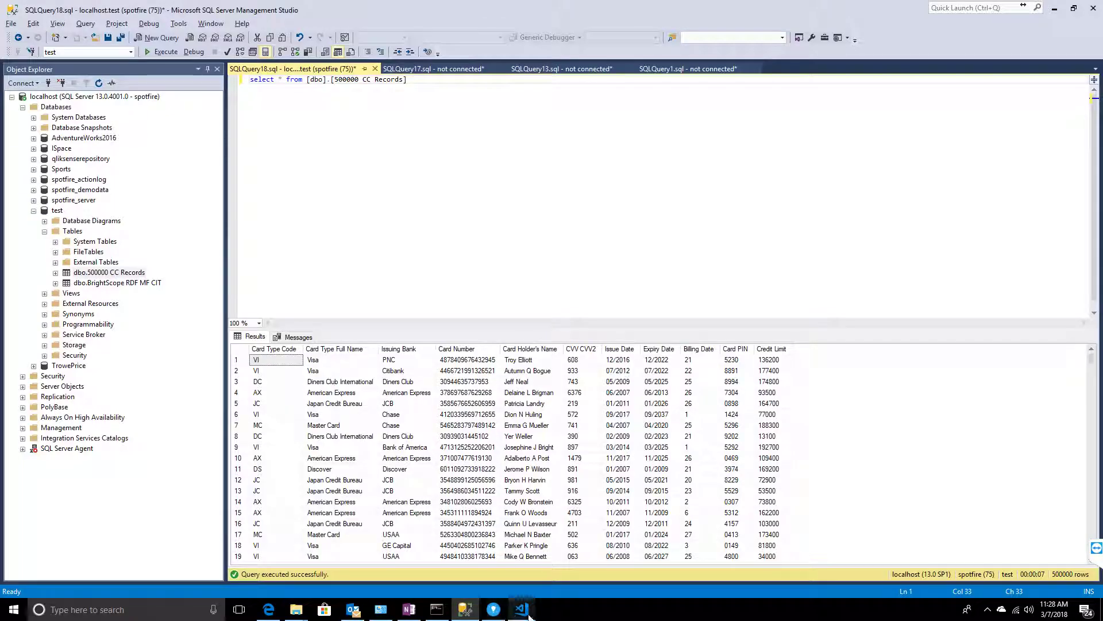
{"action": "left_click", "coordinate": [527, 613]}
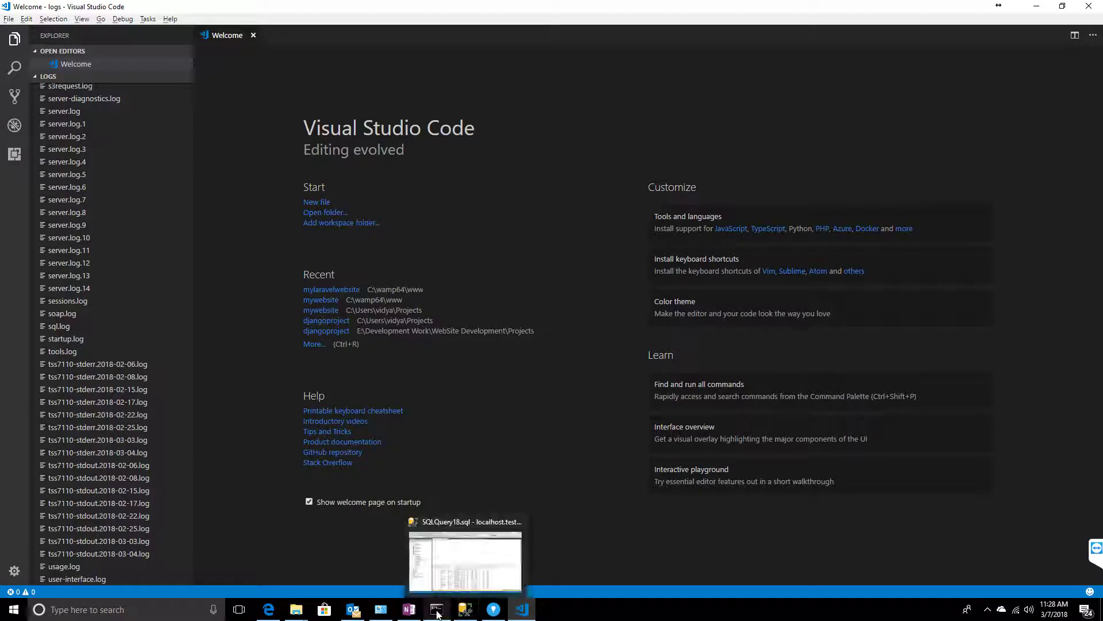
{"action": "left_click", "coordinate": [494, 609]}
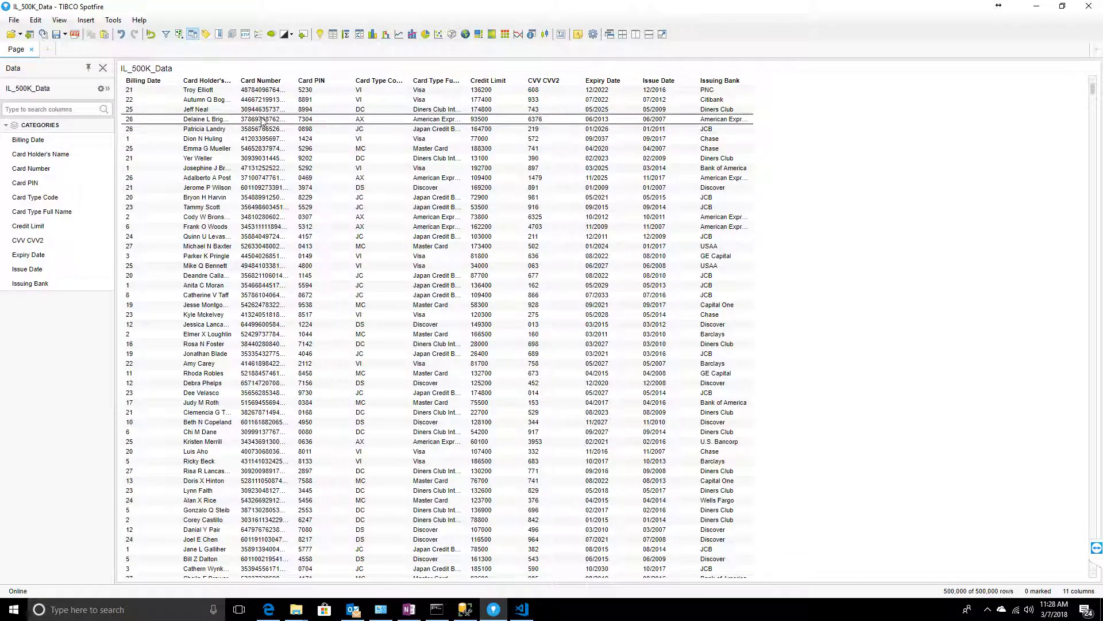
{"action": "left_click", "coordinate": [114, 20]}
{"action": "left_click", "coordinate": [148, 188]}
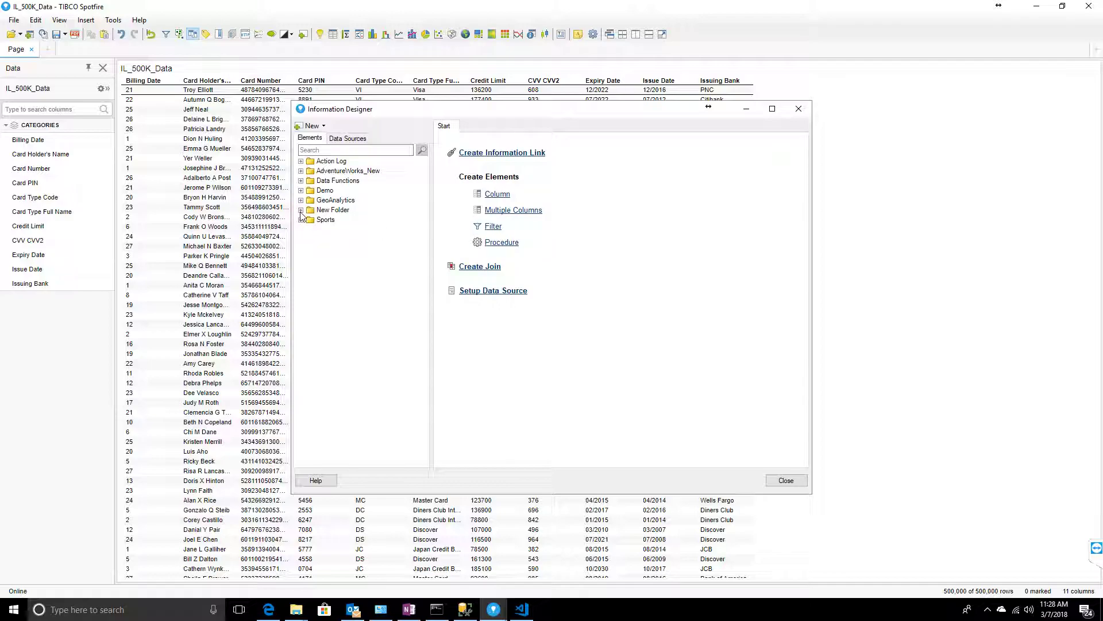
- Open the IL_500K_Data link and tick Cacheable in its Caching settings, with the 7200-second timeout
{"action": "left_click", "coordinate": [300, 211]}
{"action": "left_click", "coordinate": [310, 229]}
{"action": "double_click", "coordinate": [348, 239]}
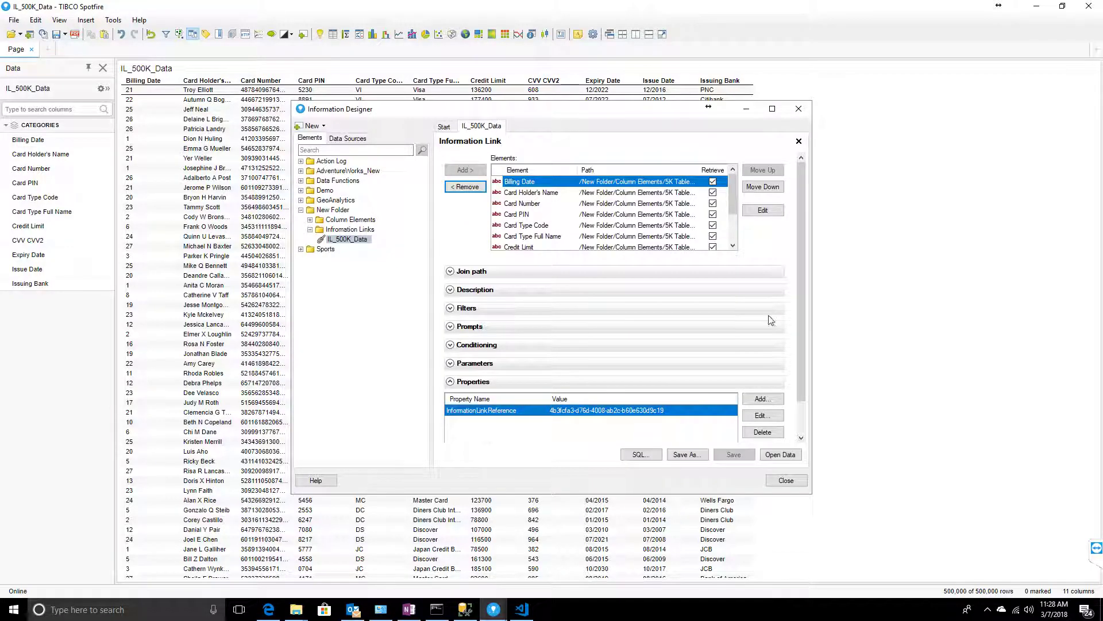
{"action": "scroll", "coordinate": [772, 318], "scroll_direction": "down", "scroll_amount": 2}
{"action": "left_click", "coordinate": [469, 435]}
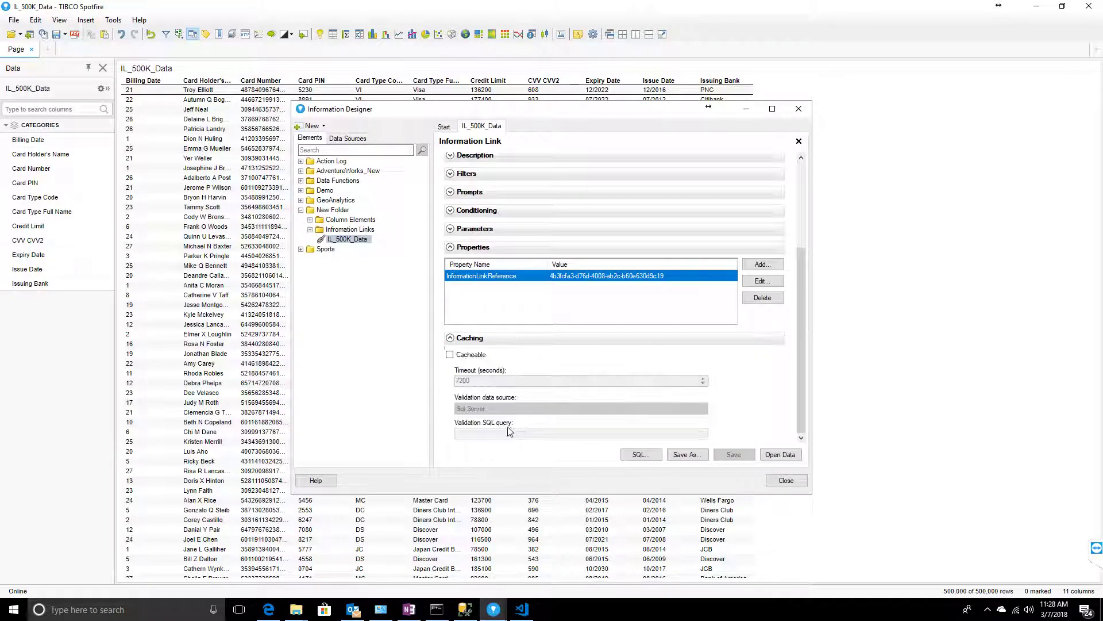
{"action": "left_click", "coordinate": [455, 356]}
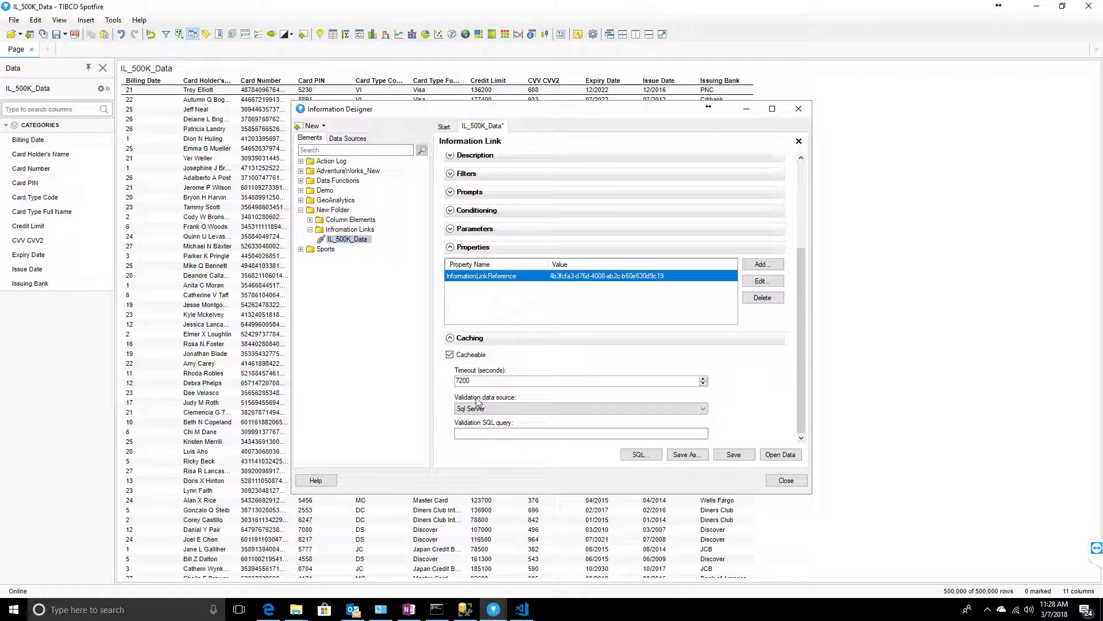
{"action": "double_click", "coordinate": [520, 380]}
- Save the information link, close the designer, reload the data and switch to VS Code
{"action": "left_click", "coordinate": [728, 455]}
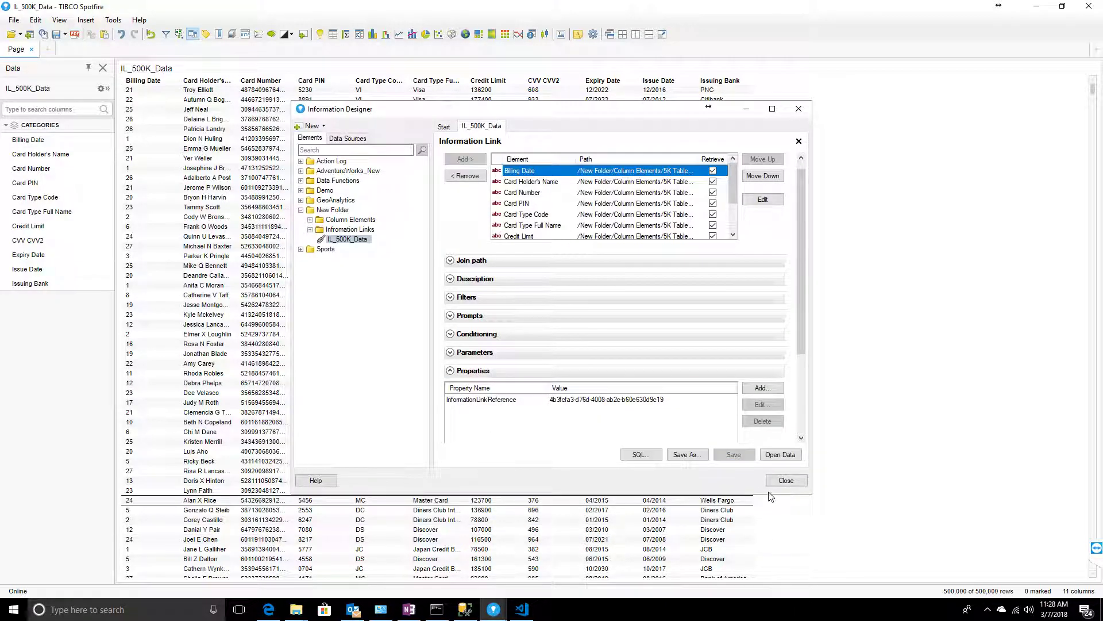
{"action": "left_click", "coordinate": [785, 480]}
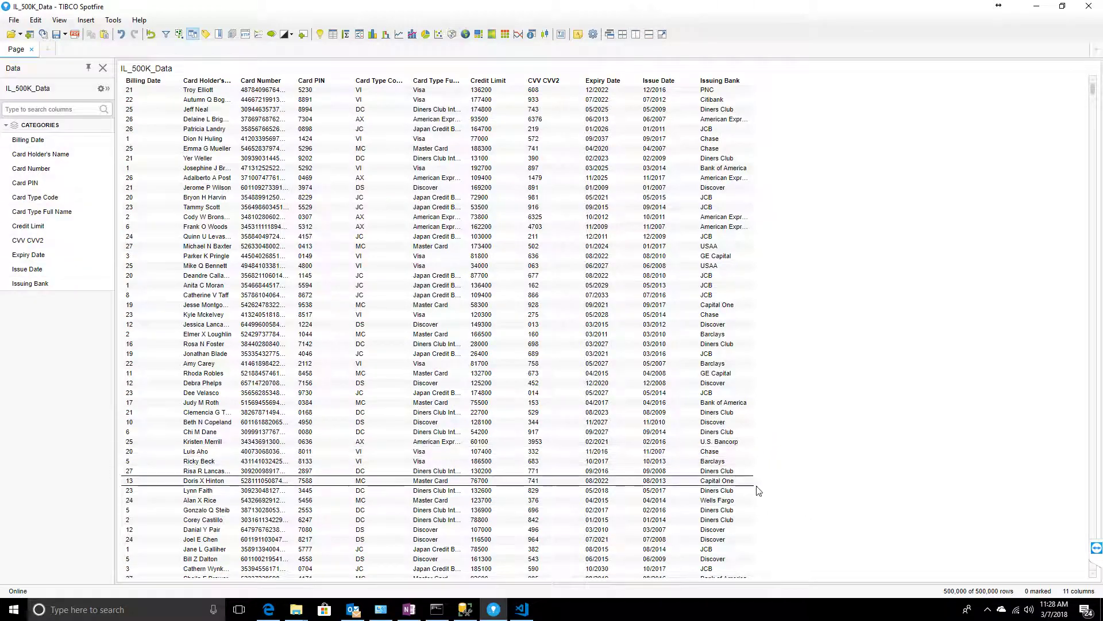
{"action": "left_click", "coordinate": [43, 34]}
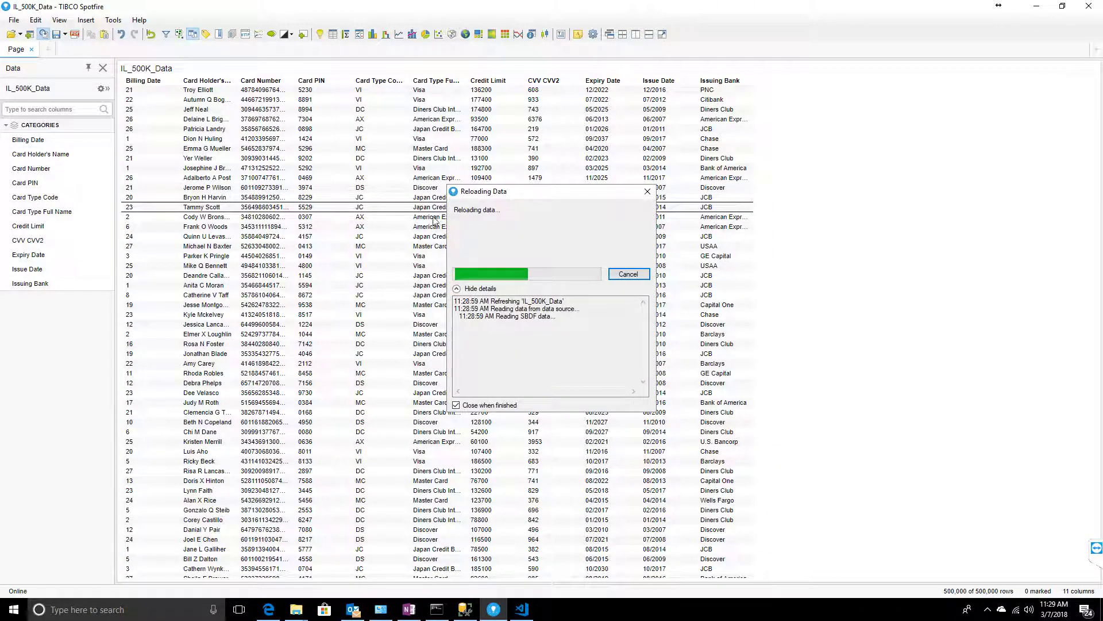
{"action": "left_click", "coordinate": [522, 609]}
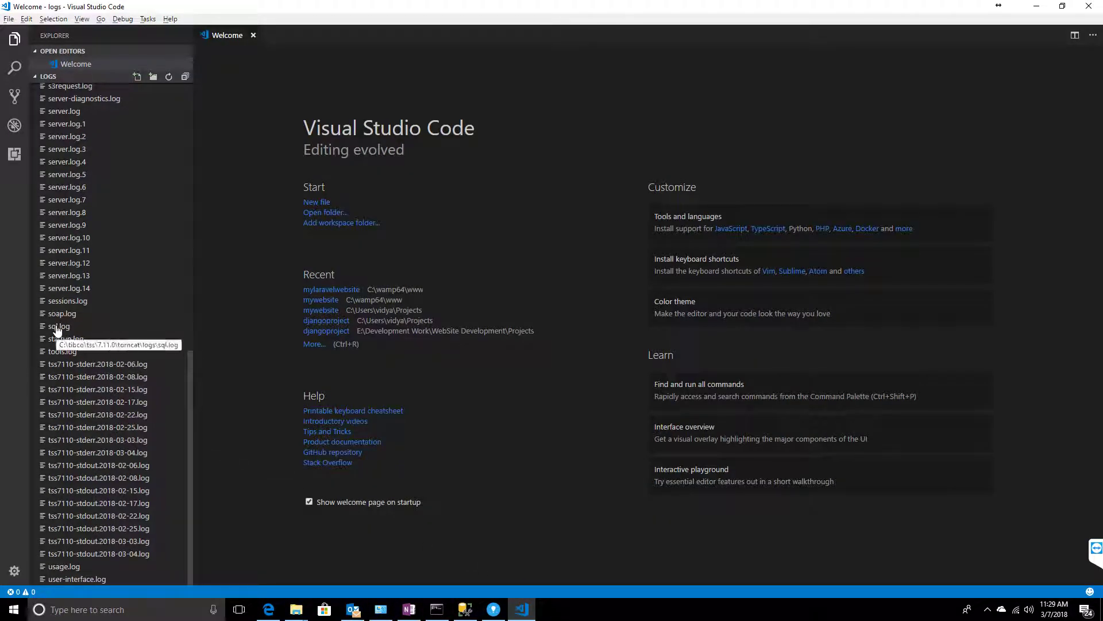
- Review the logged IL_500K_Data query in sql.log, then delete all its text and close it
{"action": "left_click", "coordinate": [63, 329]}
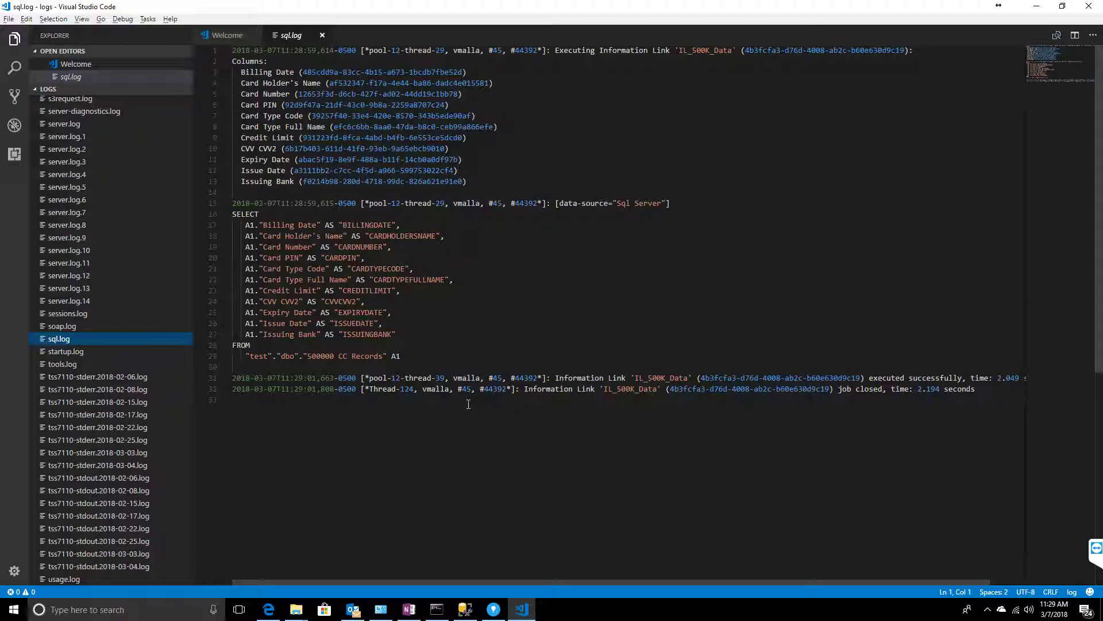
{"action": "left_click", "coordinate": [514, 416]}
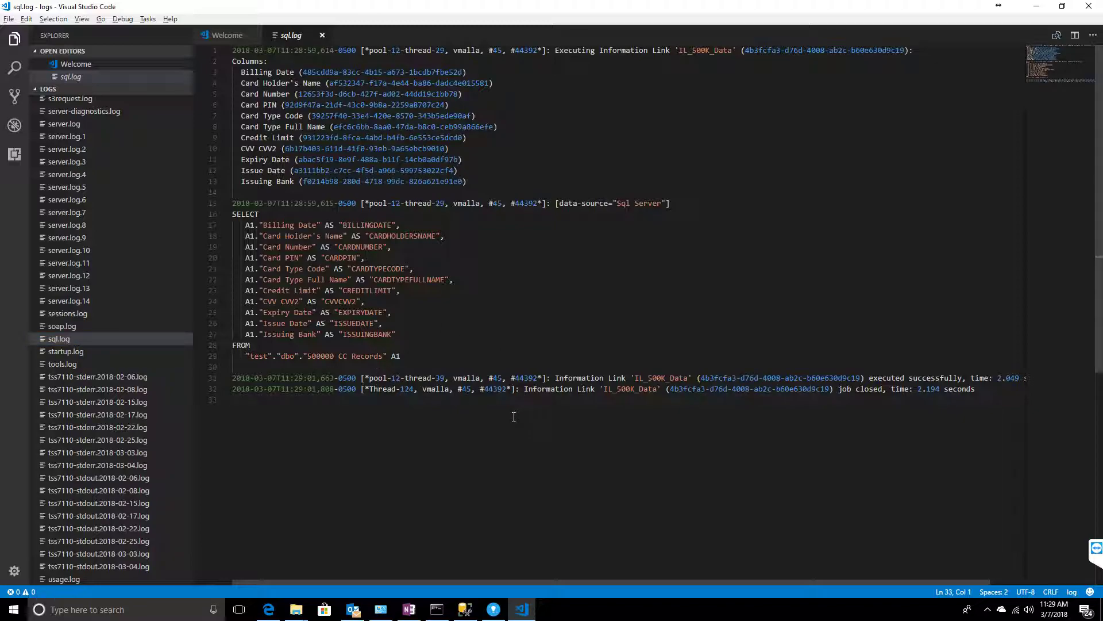
{"action": "key", "text": "ctrl+a"}
{"action": "key", "text": "BackSpace"}
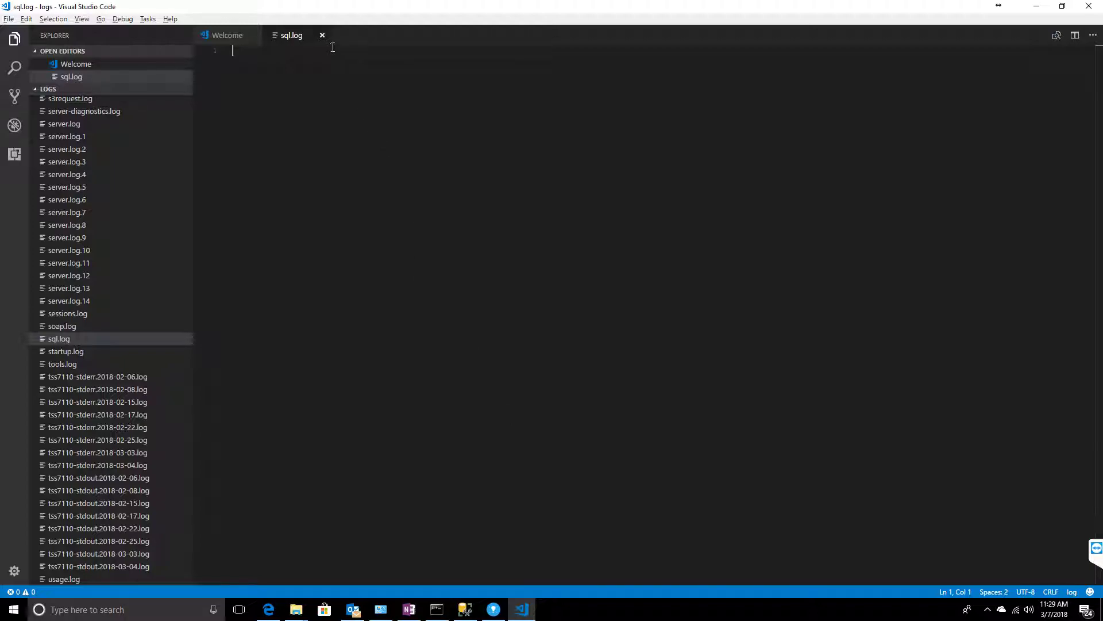
{"action": "left_click", "coordinate": [322, 35]}
{"action": "key", "text": "alt+Tab"}
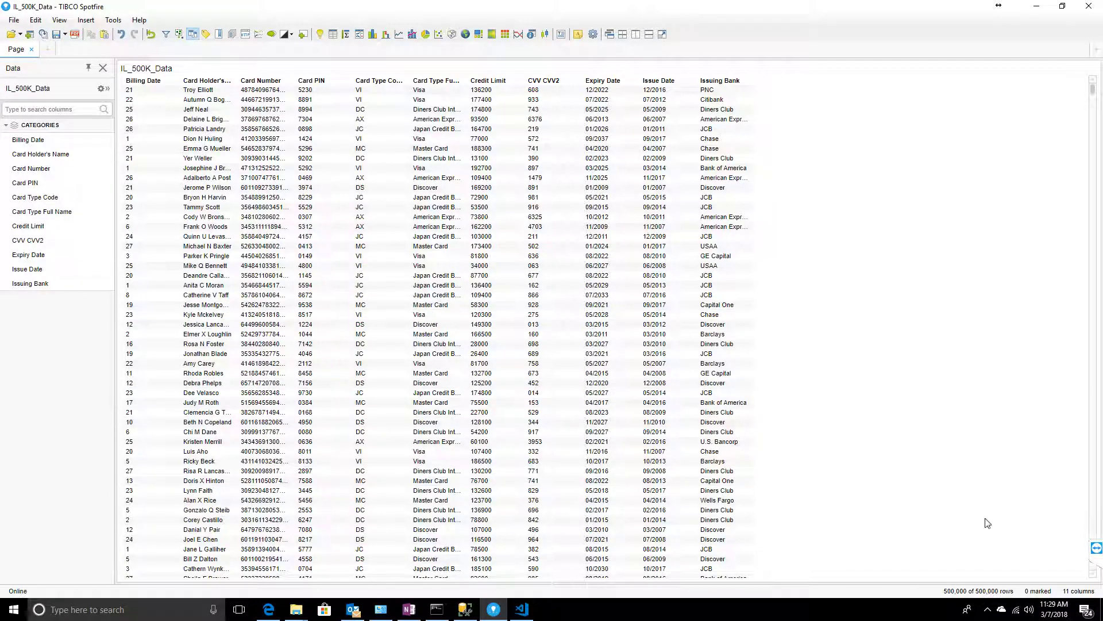
{"action": "key", "text": "alt+Tab"}
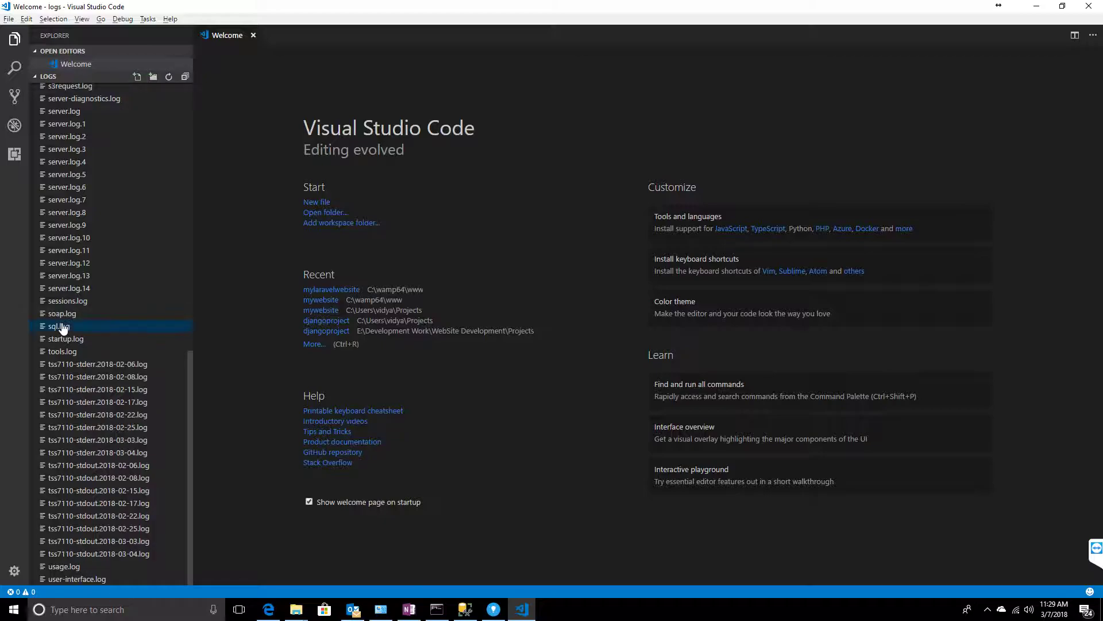
{"action": "left_click", "coordinate": [66, 326]}
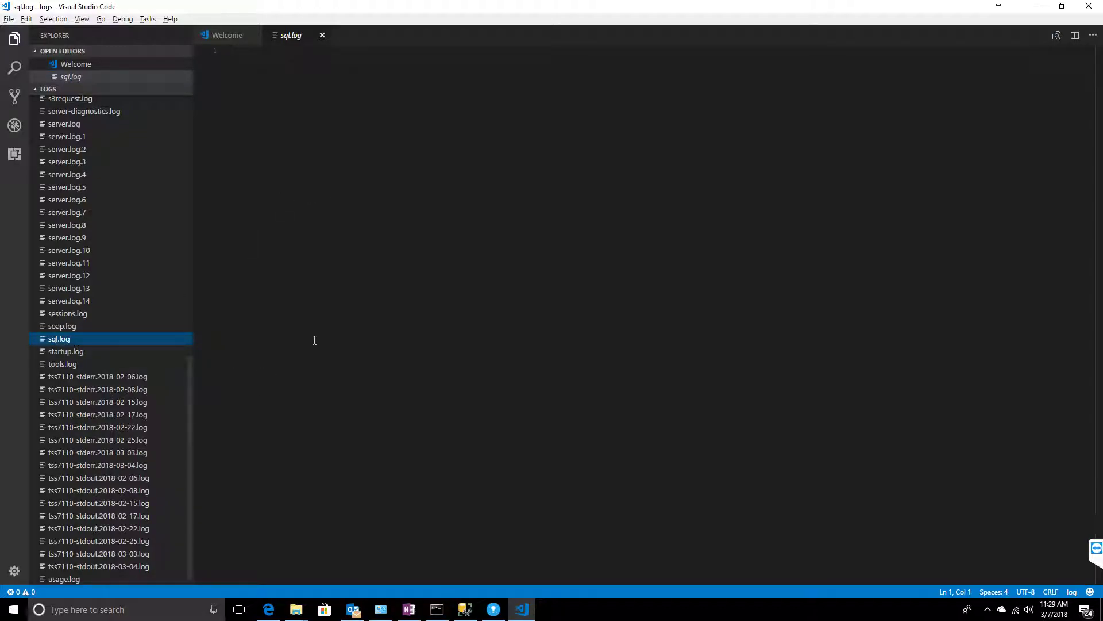
{"action": "key", "text": "alt+Tab"}
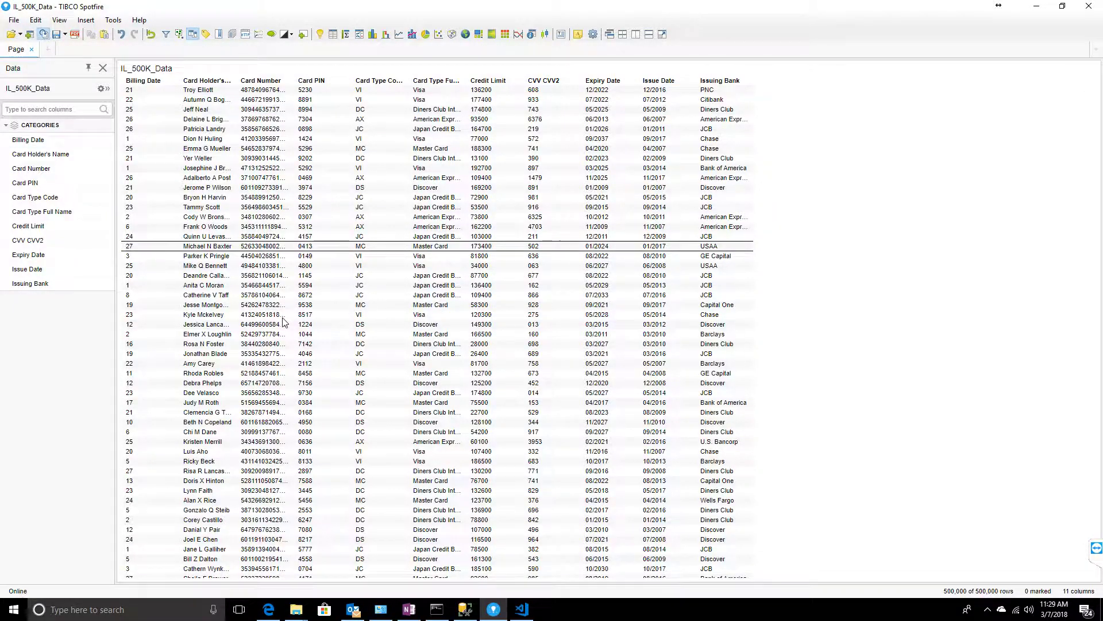
{"action": "key", "text": "alt+Tab"}
{"action": "left_click", "coordinate": [301, 125]}
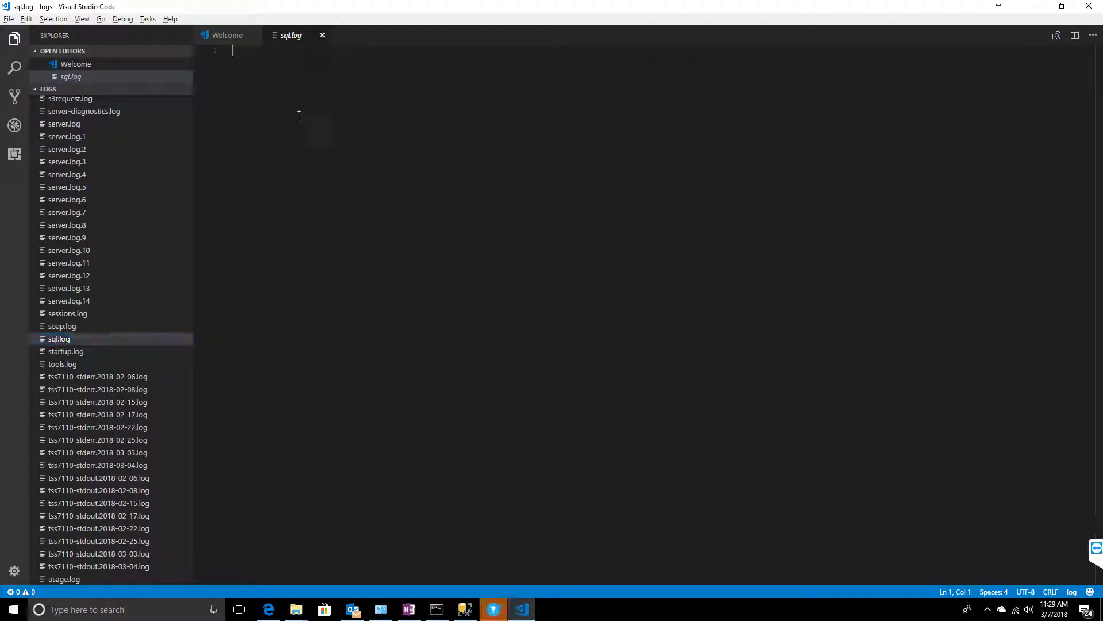
{"action": "left_click", "coordinate": [323, 35]}
{"action": "left_click", "coordinate": [58, 330]}
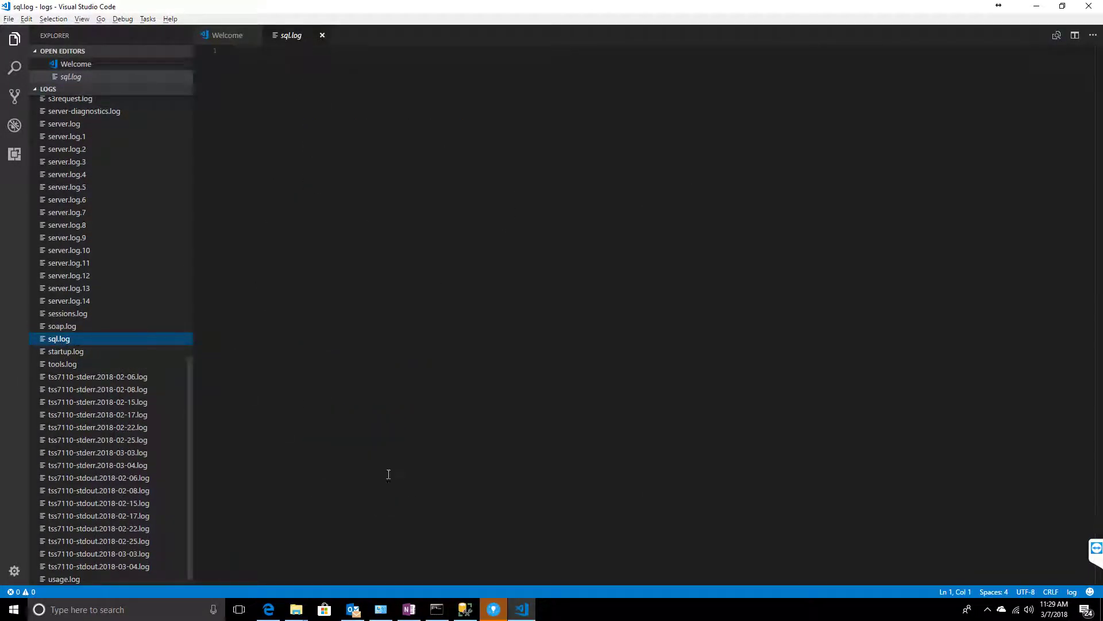
{"action": "key", "text": "alt+Tab"}
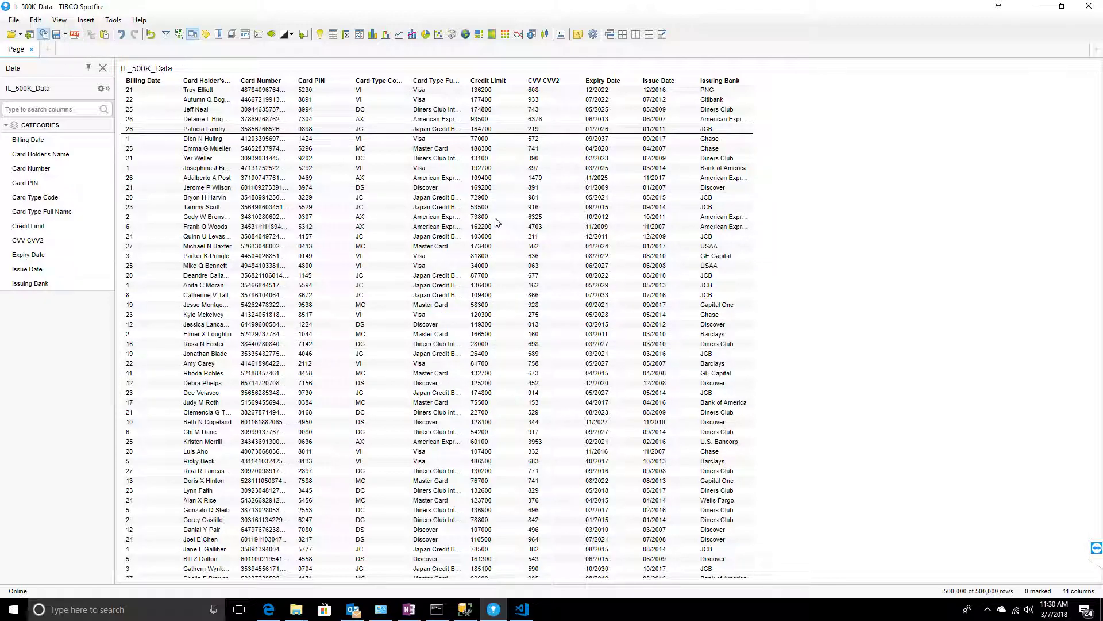
{"action": "key", "text": "alt+Tab"}
{"action": "left_click", "coordinate": [323, 36]}
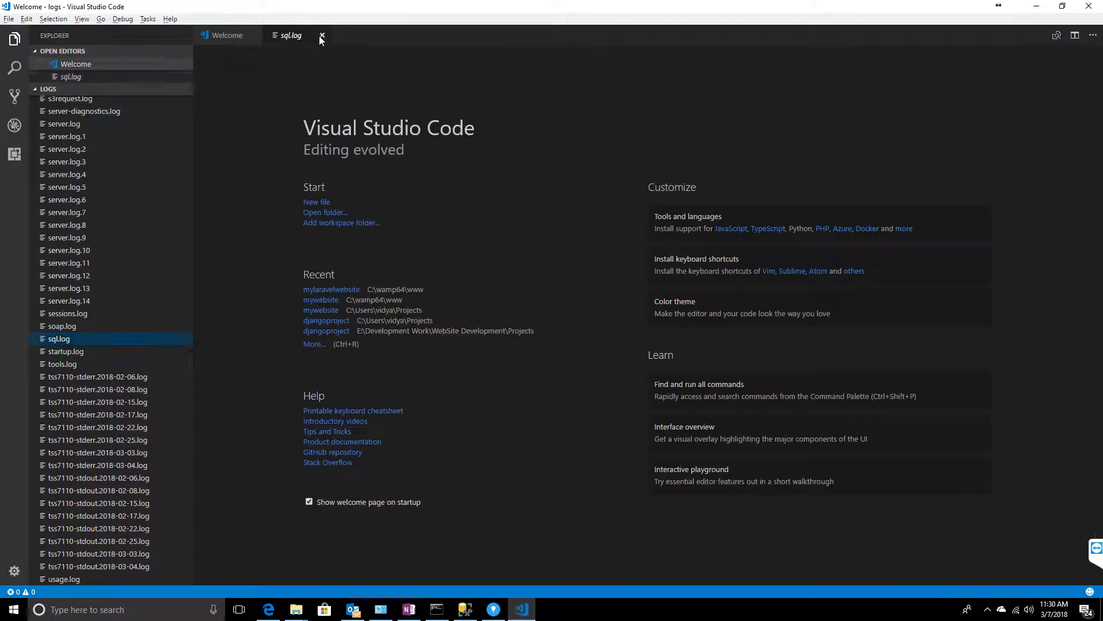
{"action": "left_click", "coordinate": [91, 339]}
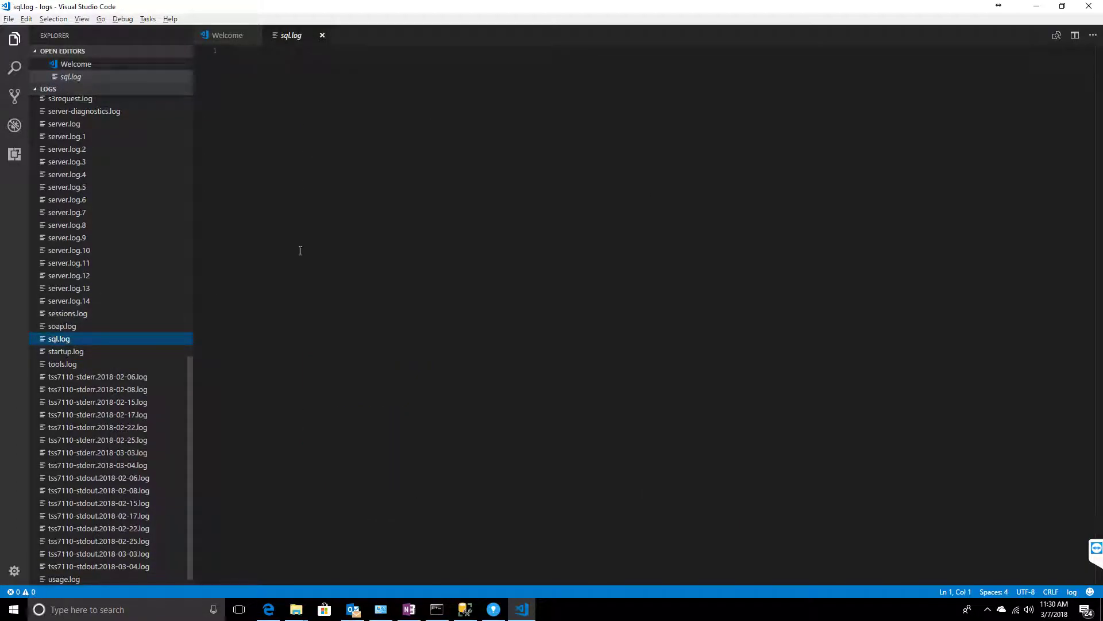
{"action": "left_click", "coordinate": [323, 35]}
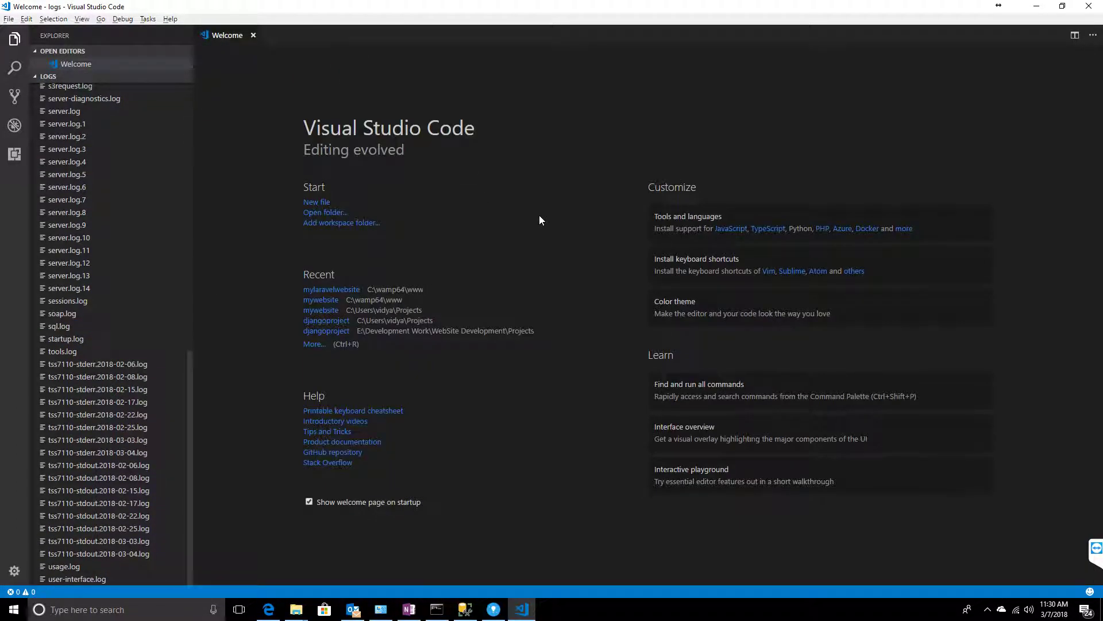
{"action": "left_click", "coordinate": [497, 606]}
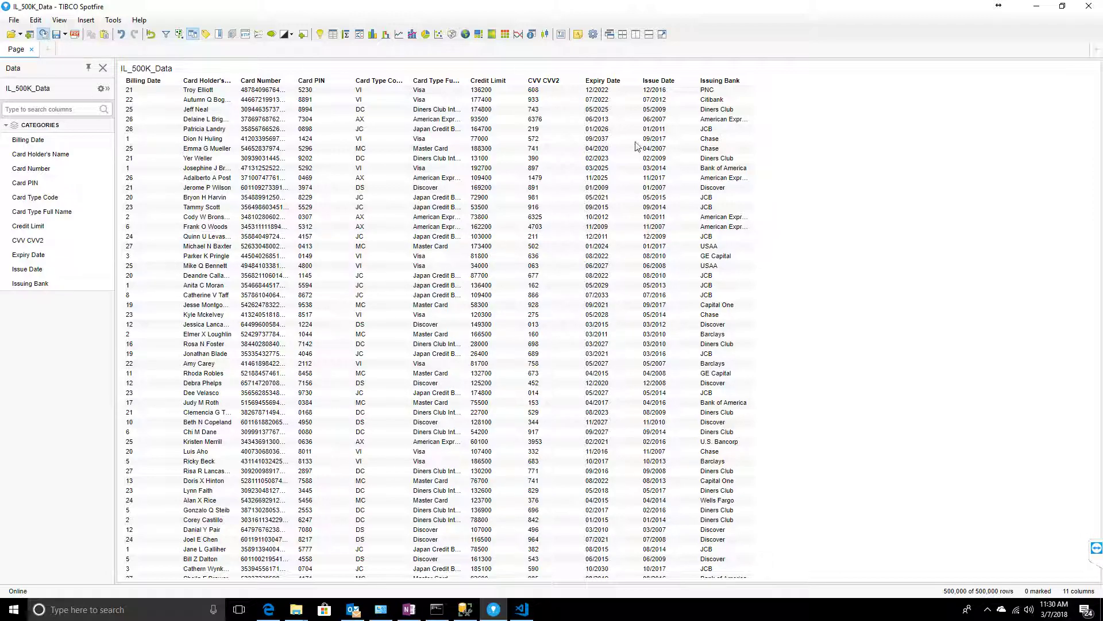
{"action": "key", "text": "alt+Tab"}
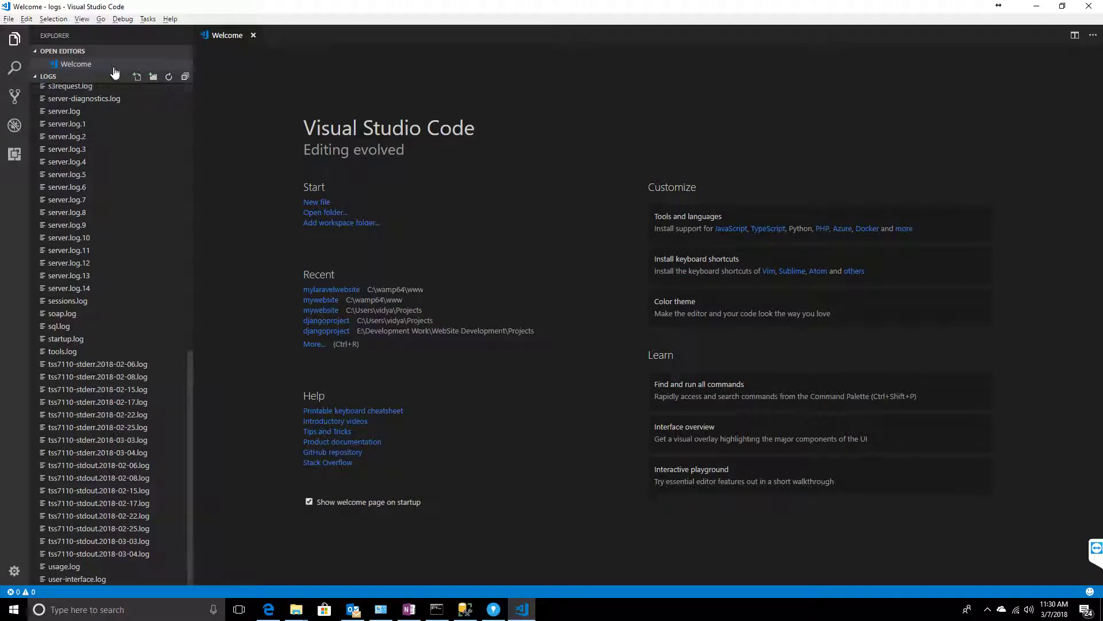
{"action": "left_click", "coordinate": [58, 326]}
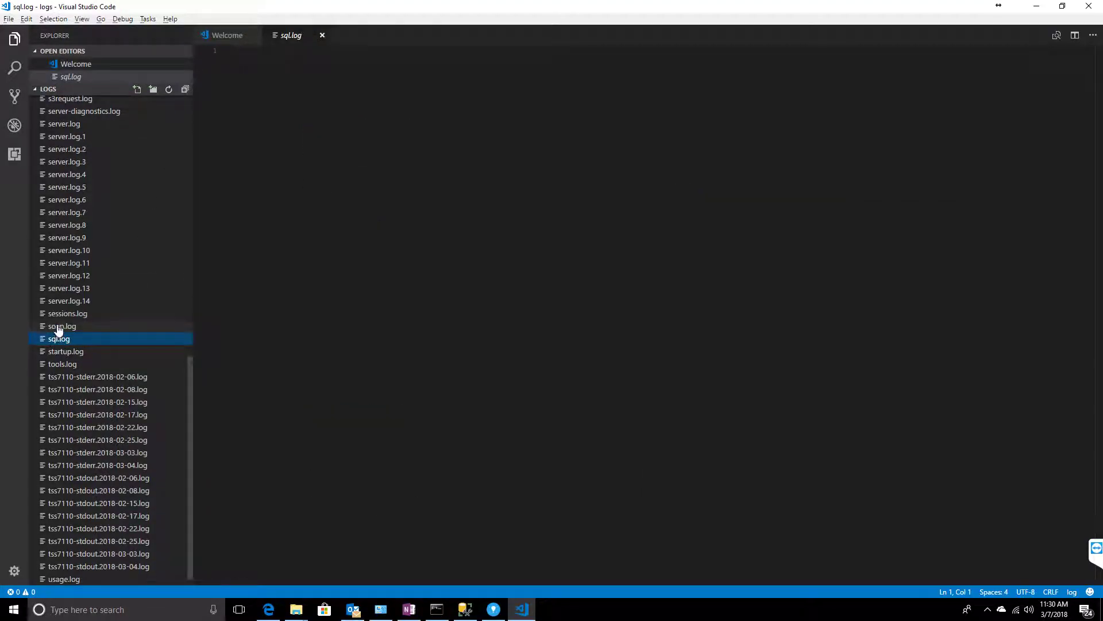
{"action": "left_click", "coordinate": [321, 36]}
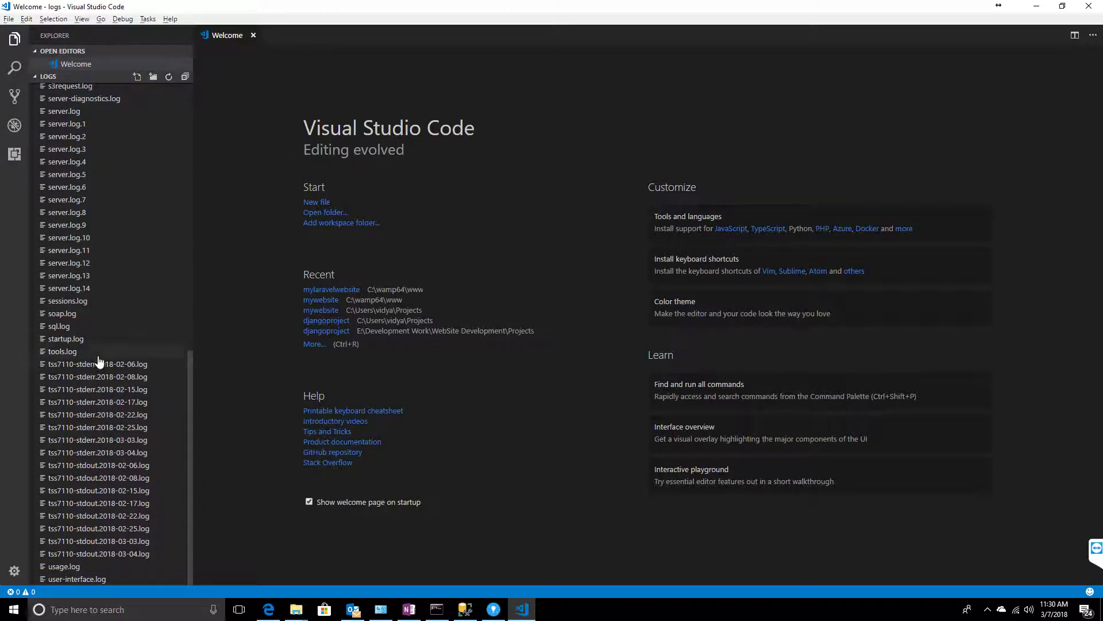
{"action": "key", "text": "alt+Tab"}
{"action": "left_click", "coordinate": [43, 33]}
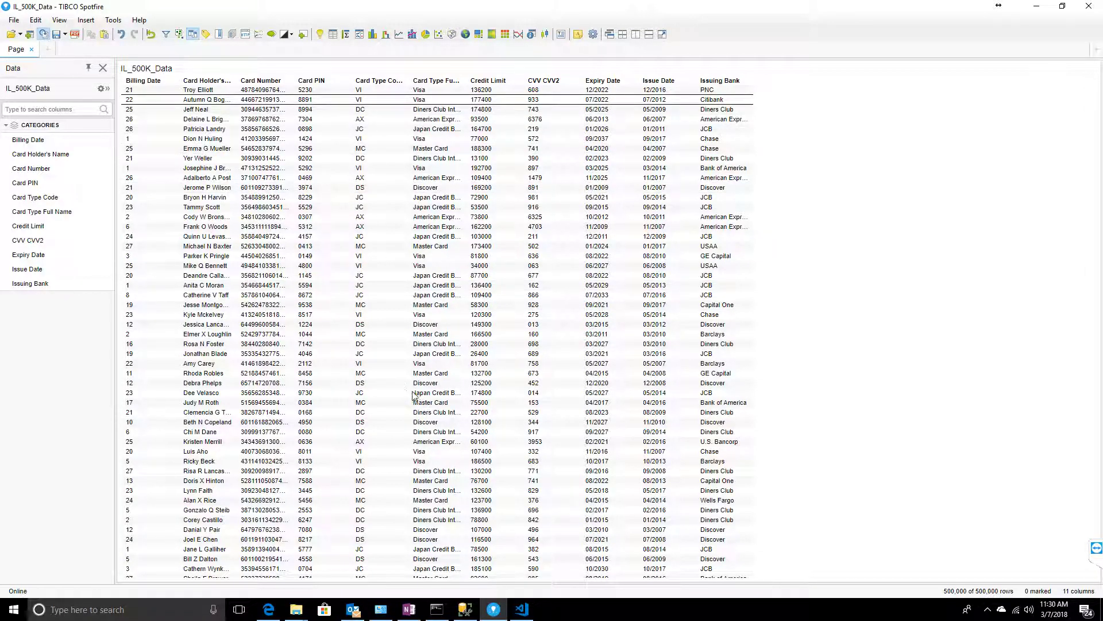
{"action": "key", "text": "alt+Tab"}
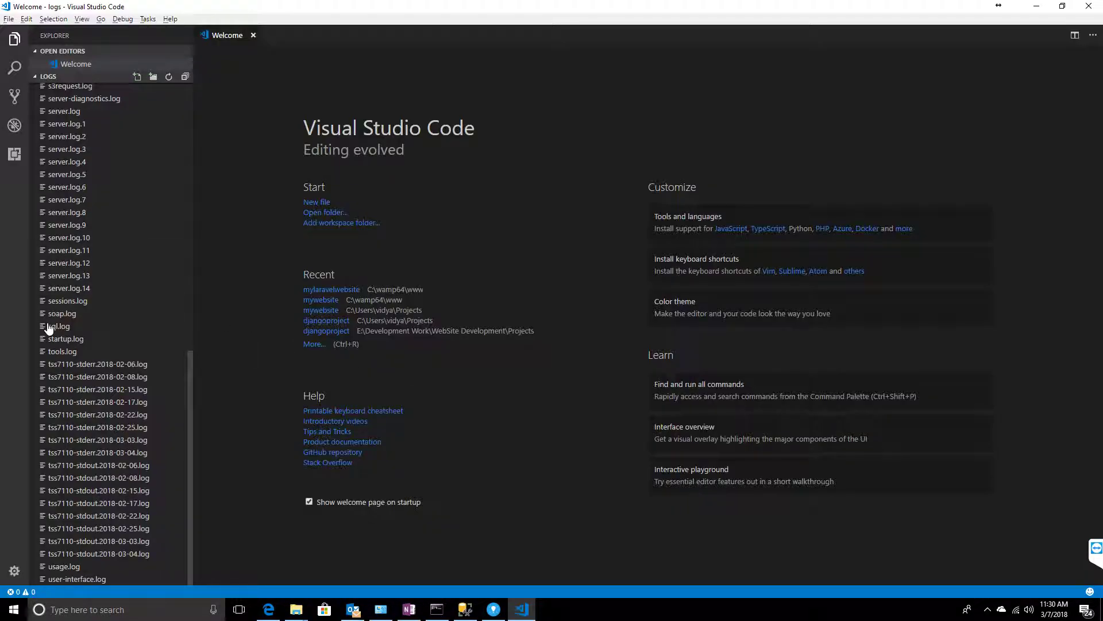
{"action": "left_click", "coordinate": [49, 326]}
{"action": "left_click", "coordinate": [322, 35]}
{"action": "key", "text": "alt+Tab"}
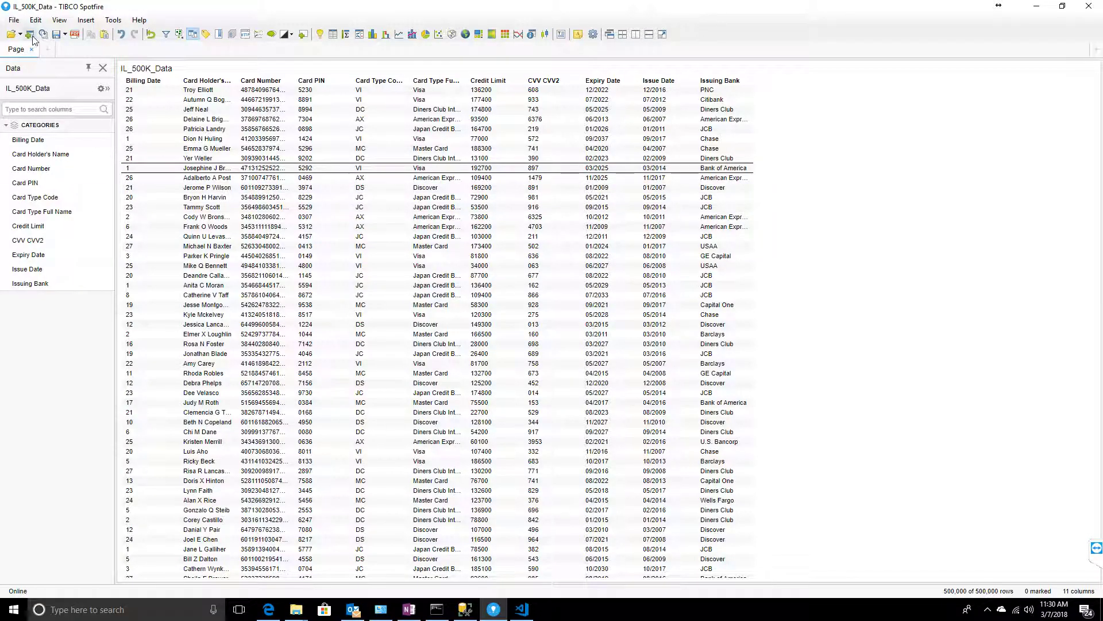
- Set all data sources to load Always new data, then cancel the Save As
{"action": "left_click", "coordinate": [55, 35]}
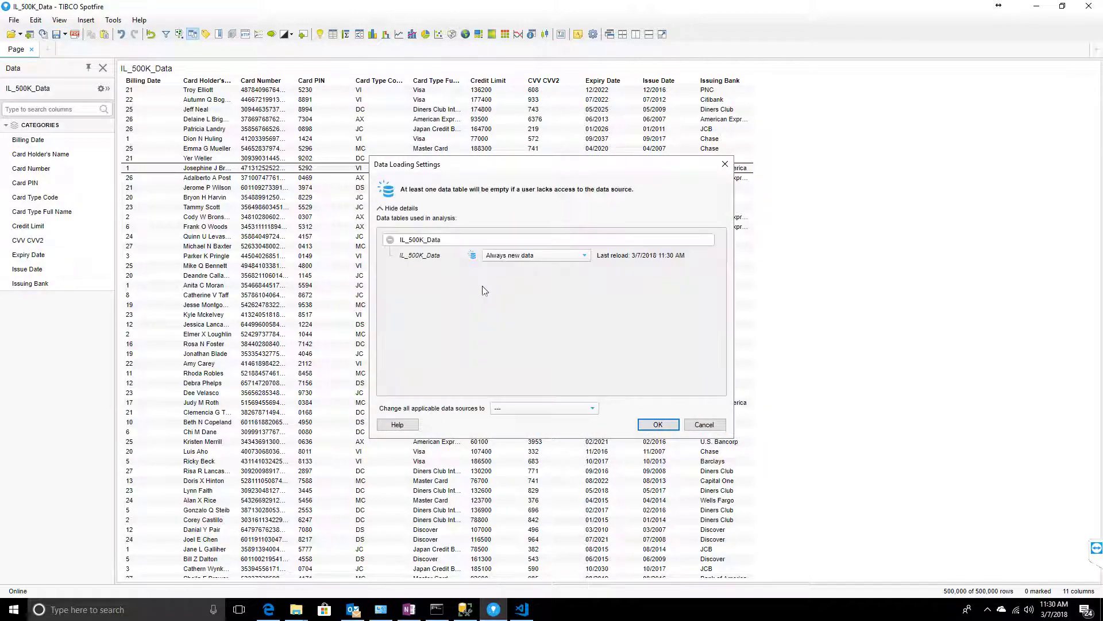
{"action": "left_click", "coordinate": [585, 408]}
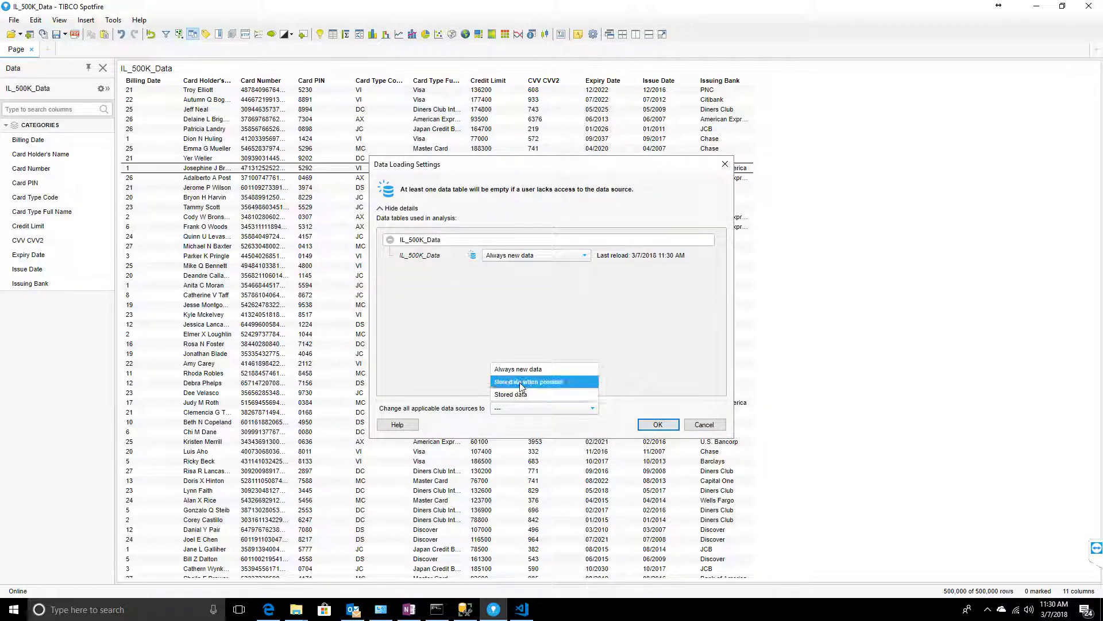
{"action": "left_click", "coordinate": [530, 369]}
{"action": "left_click", "coordinate": [658, 424]}
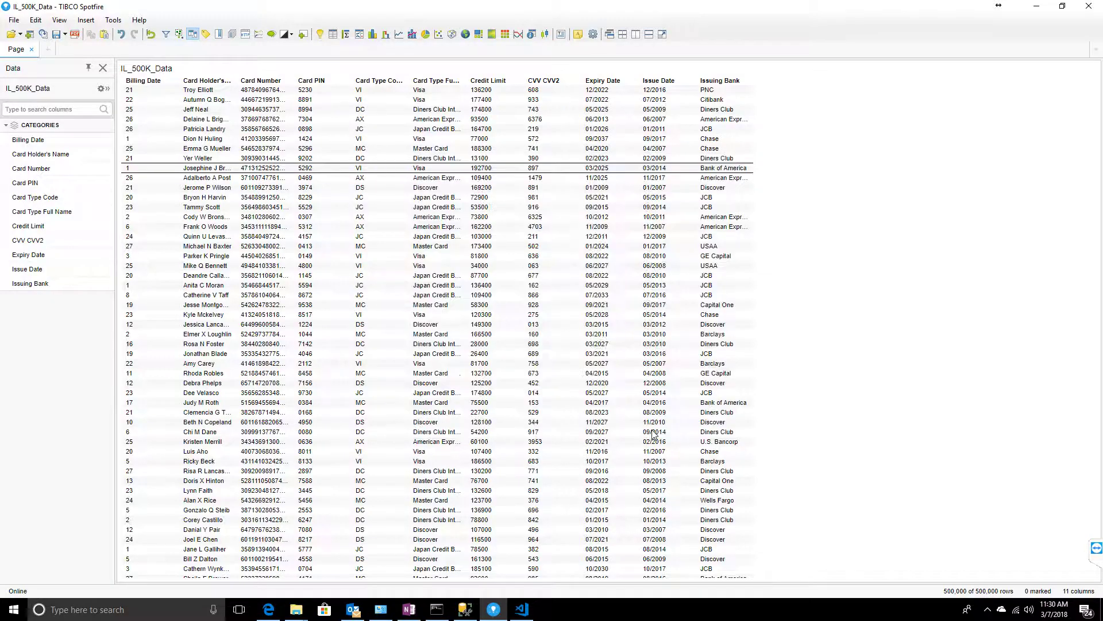
{"action": "left_click", "coordinate": [735, 433]}
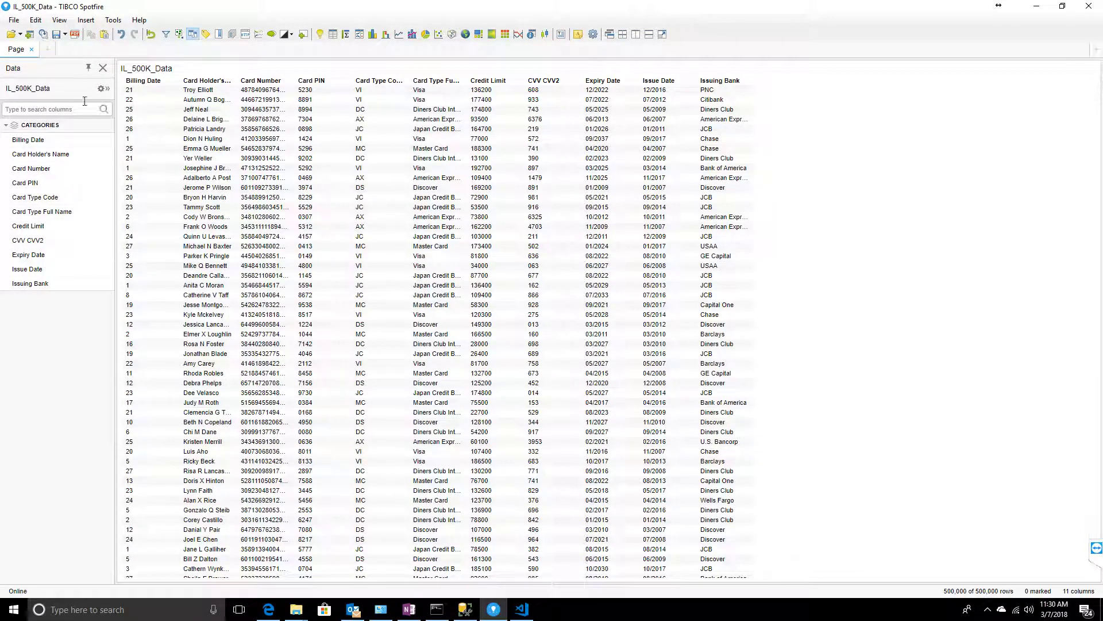
- Open a document from the Library, declining to save changes to IL_500K_Data
{"action": "left_click", "coordinate": [13, 20]}
{"action": "left_click", "coordinate": [154, 48]}
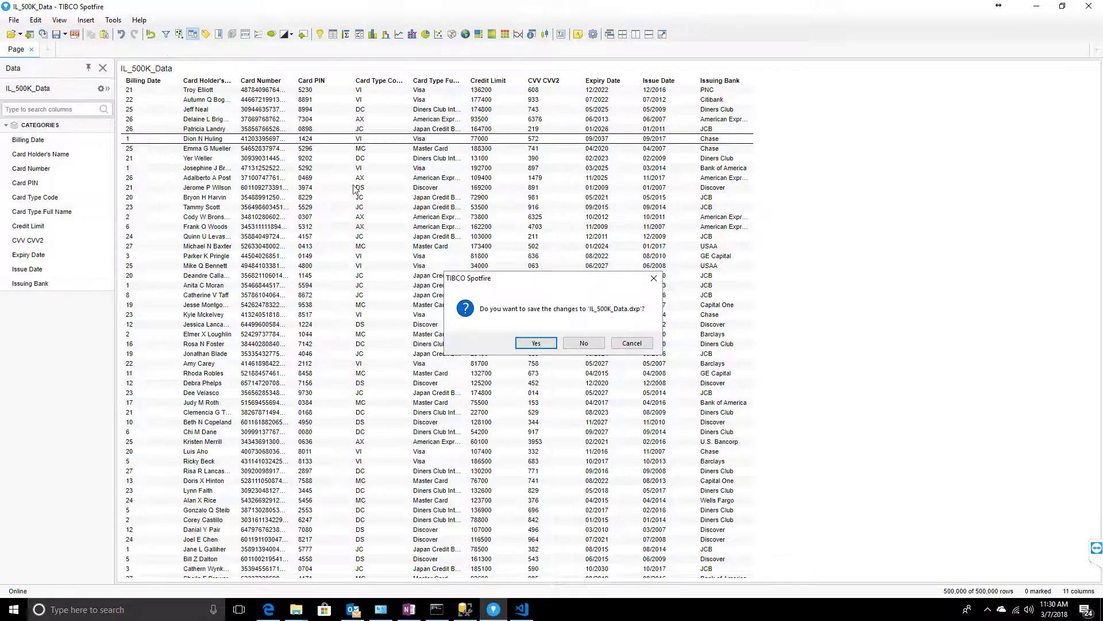
{"action": "left_click", "coordinate": [584, 343]}
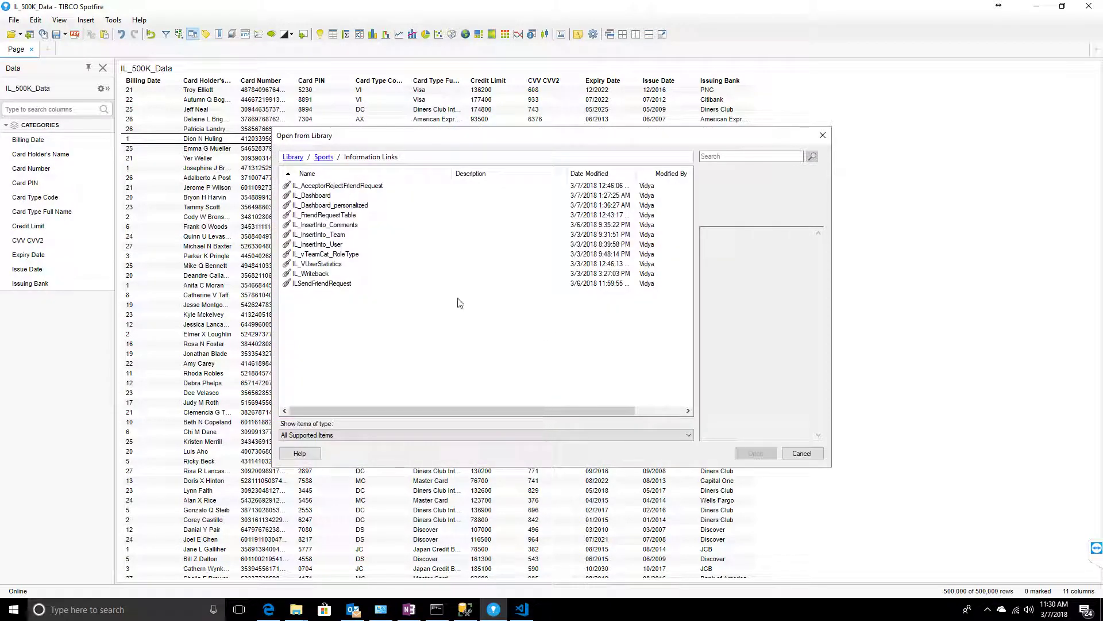
- Browse from the library root into New Folder and inspect its contents
{"action": "left_click", "coordinate": [322, 157]}
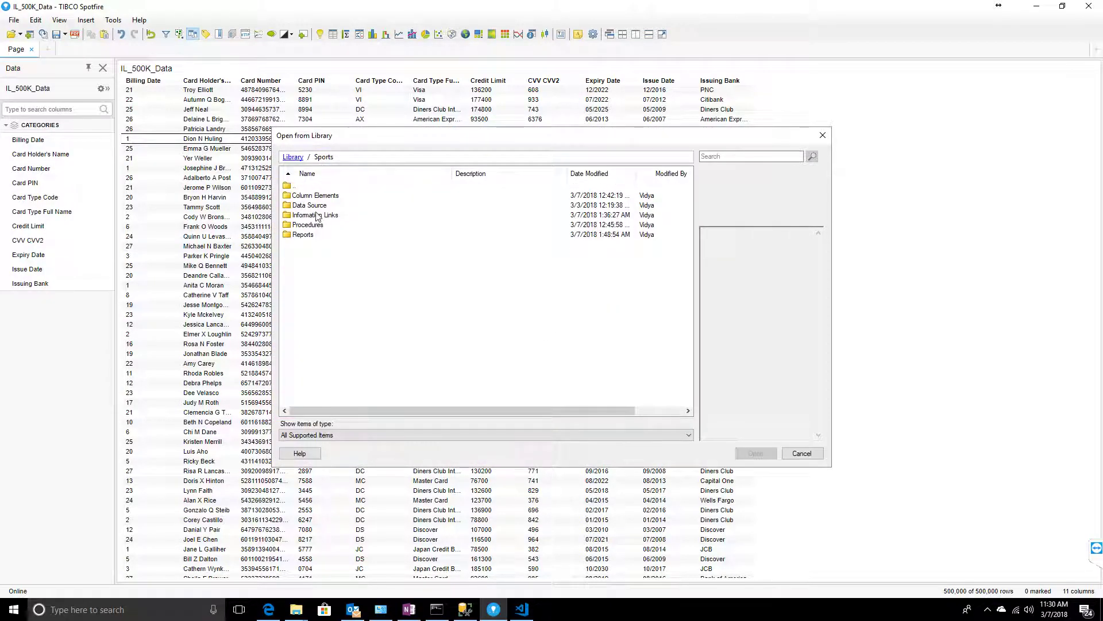
{"action": "left_click", "coordinate": [293, 157]}
{"action": "left_click", "coordinate": [320, 235]}
{"action": "double_click", "coordinate": [321, 236]}
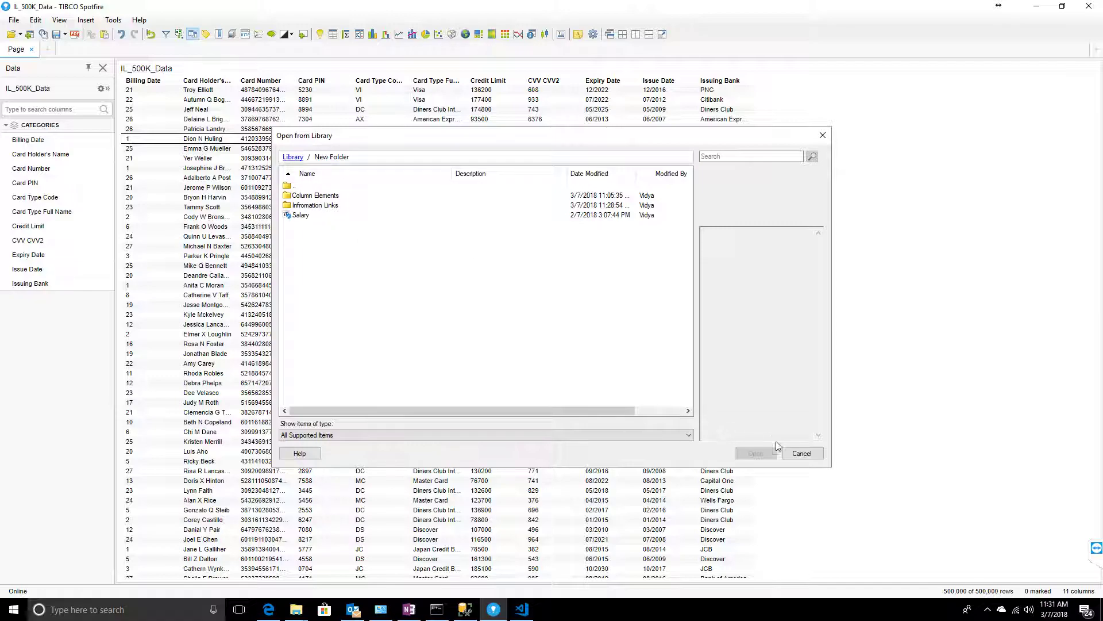
{"action": "left_click", "coordinate": [308, 196]}
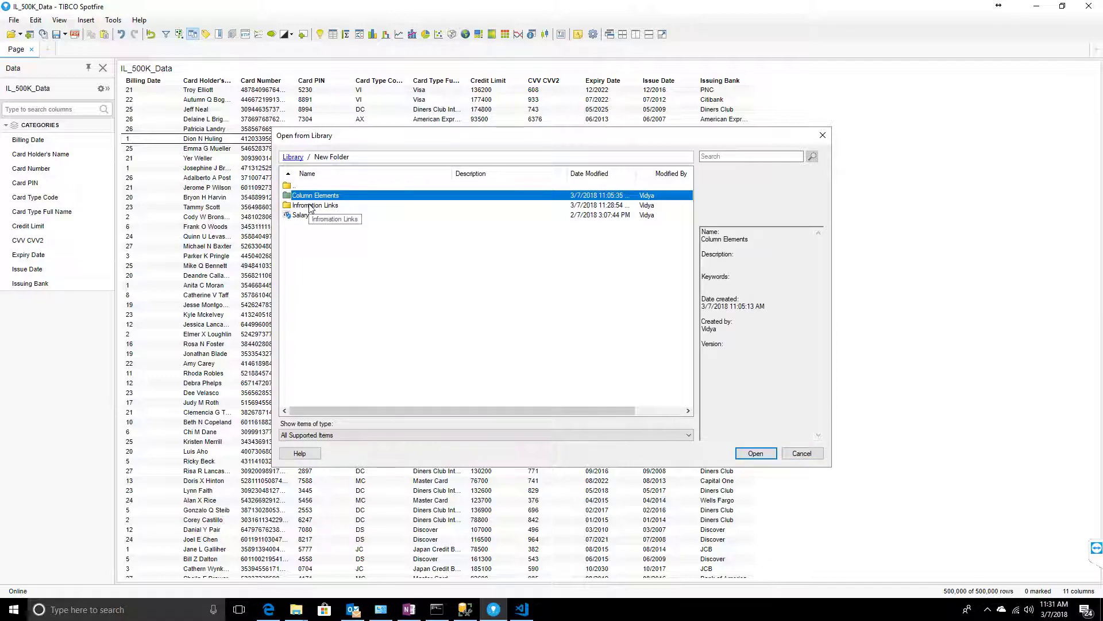
- Cancel the Open from Library dialog and bring up the File Save As choices
{"action": "left_click", "coordinate": [802, 453]}
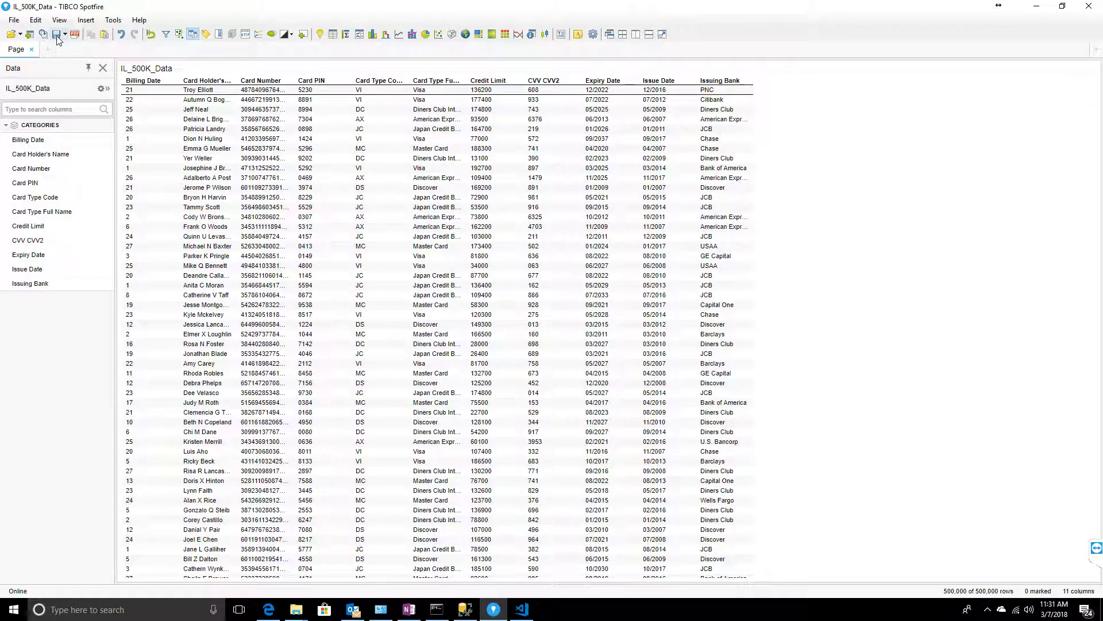
{"action": "left_click", "coordinate": [13, 21]}
{"action": "mouse_move", "coordinate": [72, 129]}
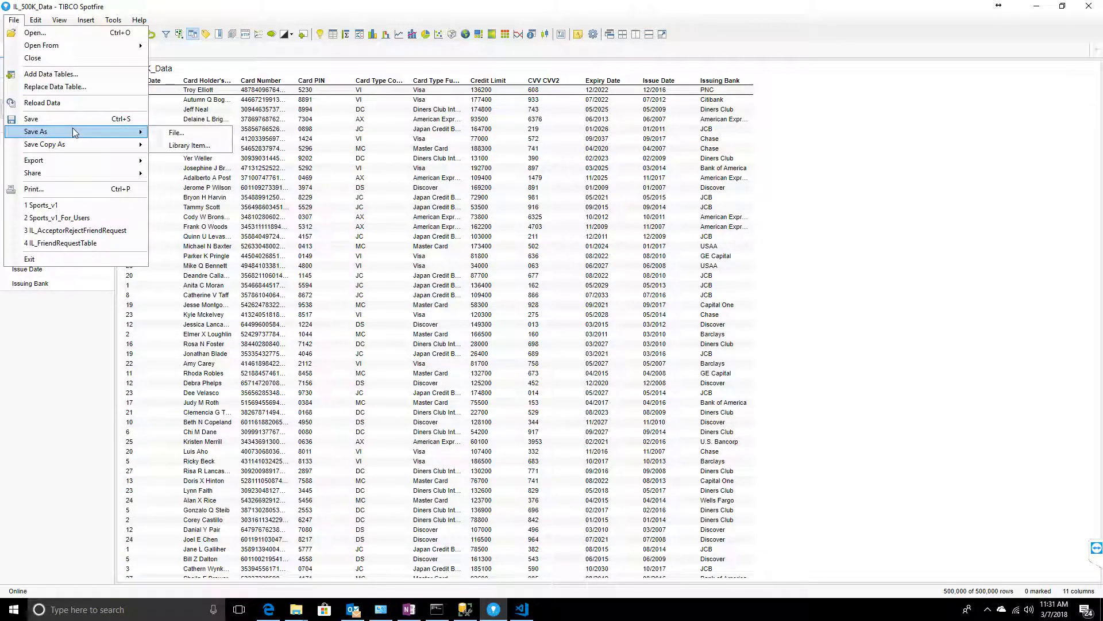
- Save the analysis as a library item, choosing New Folder as the location
{"action": "left_click", "coordinate": [175, 146]}
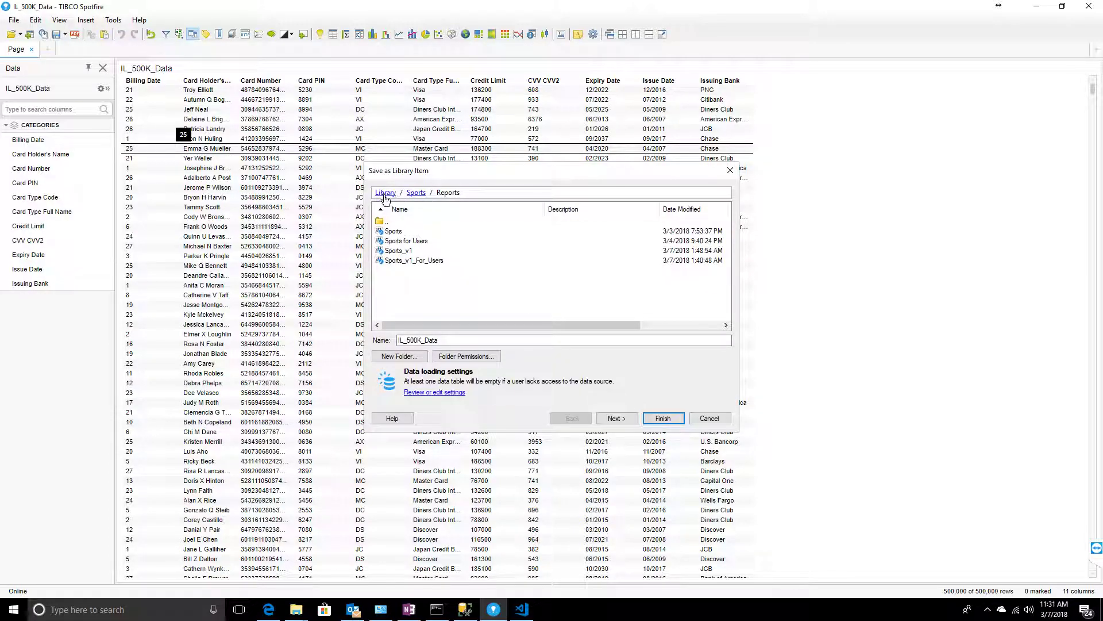
{"action": "left_click", "coordinate": [387, 195]}
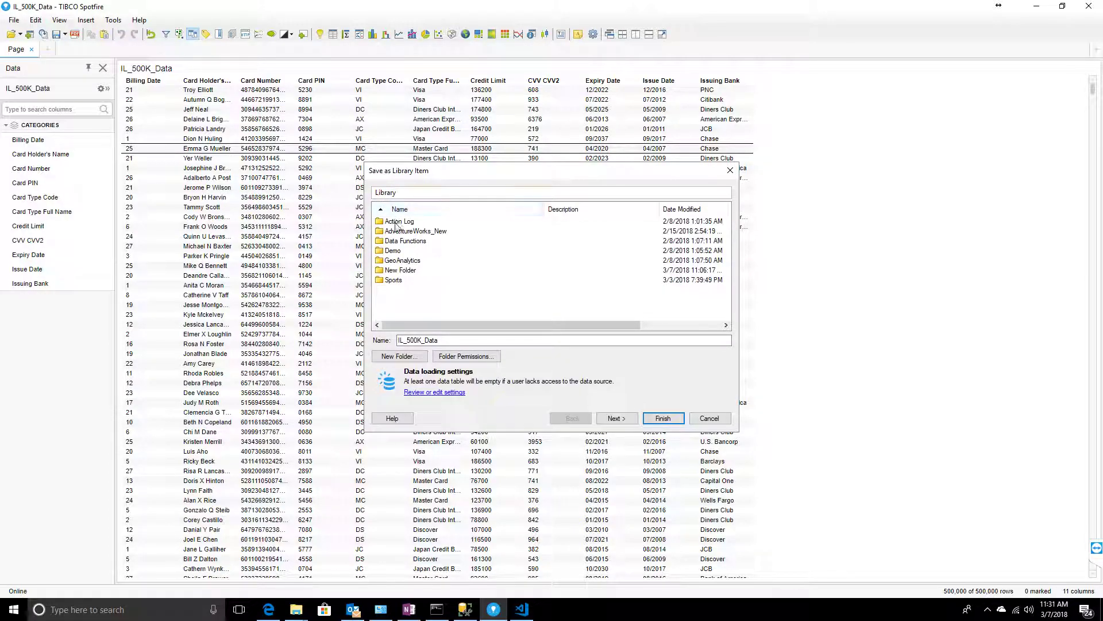
{"action": "double_click", "coordinate": [391, 271]}
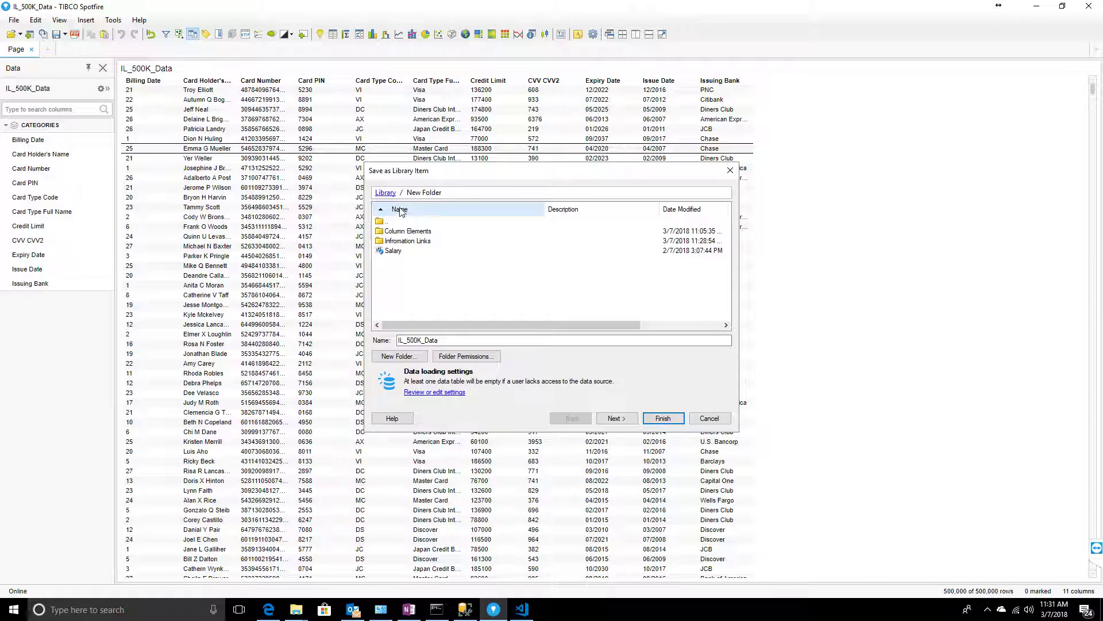
- Create a Reports subfolder, save IL_500K_Data there, and open its web link
{"action": "left_click", "coordinate": [398, 356]}
{"action": "type", "text": "Reports"}
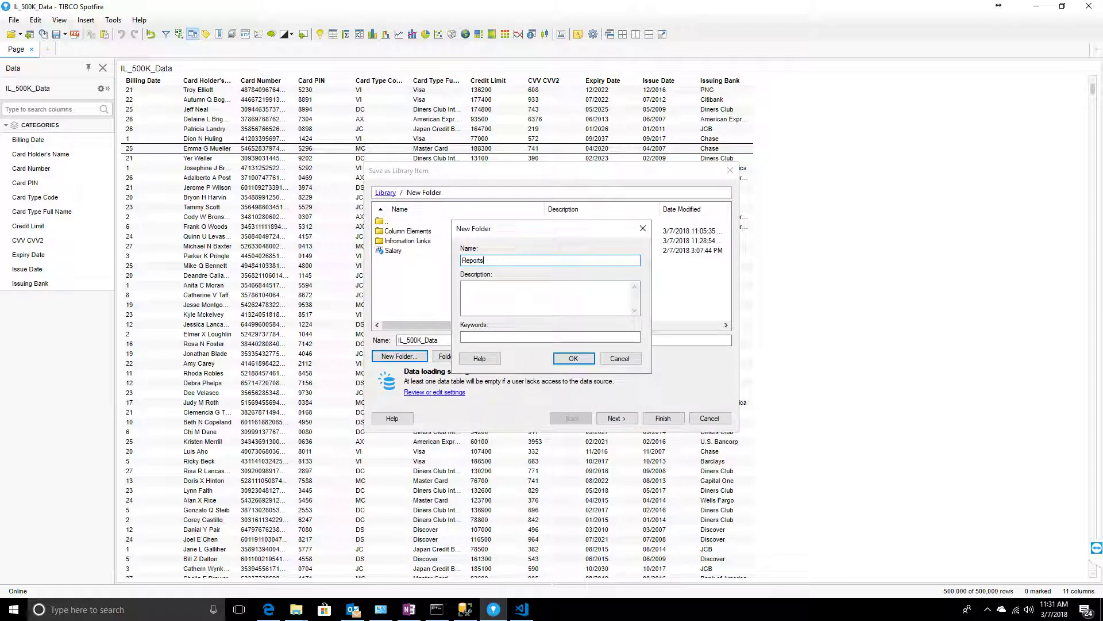
{"action": "key", "text": "Return"}
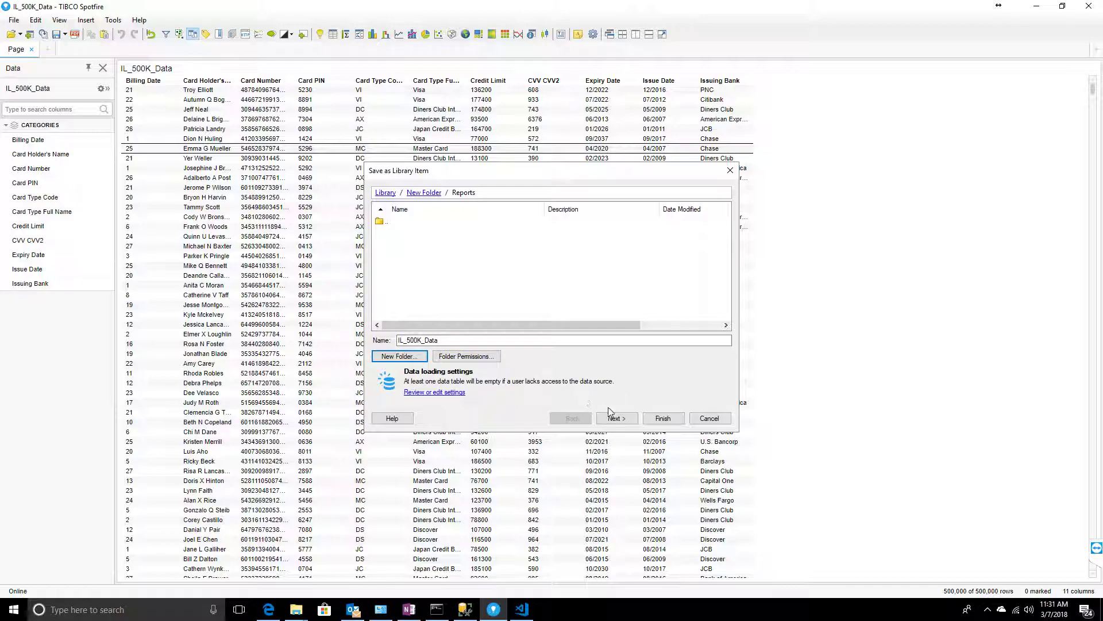
{"action": "left_click", "coordinate": [462, 341]}
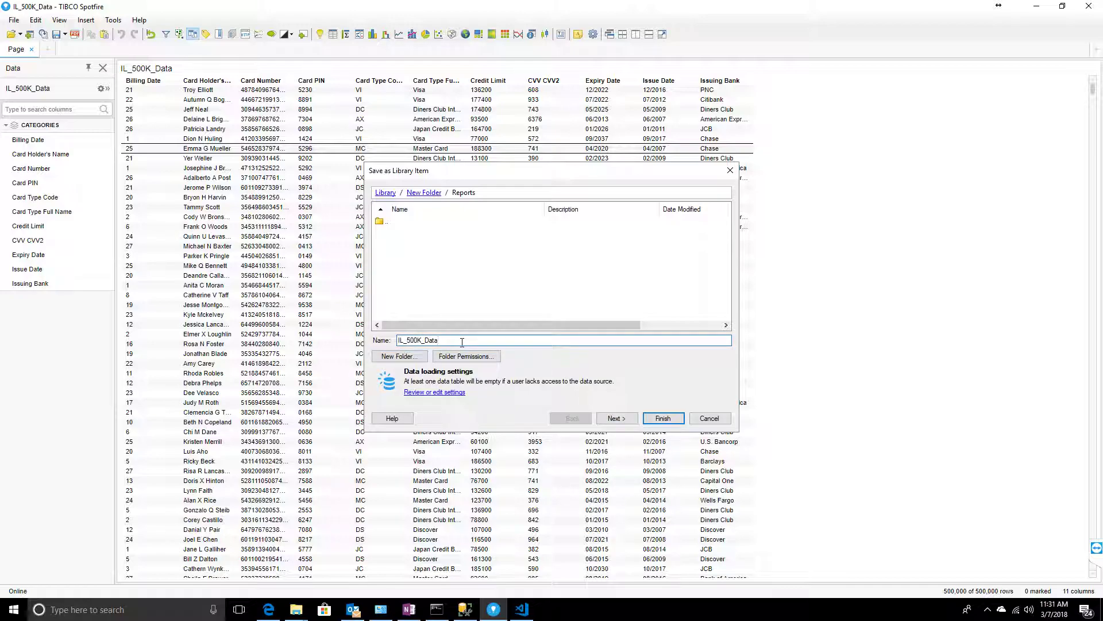
{"action": "left_click", "coordinate": [663, 417]}
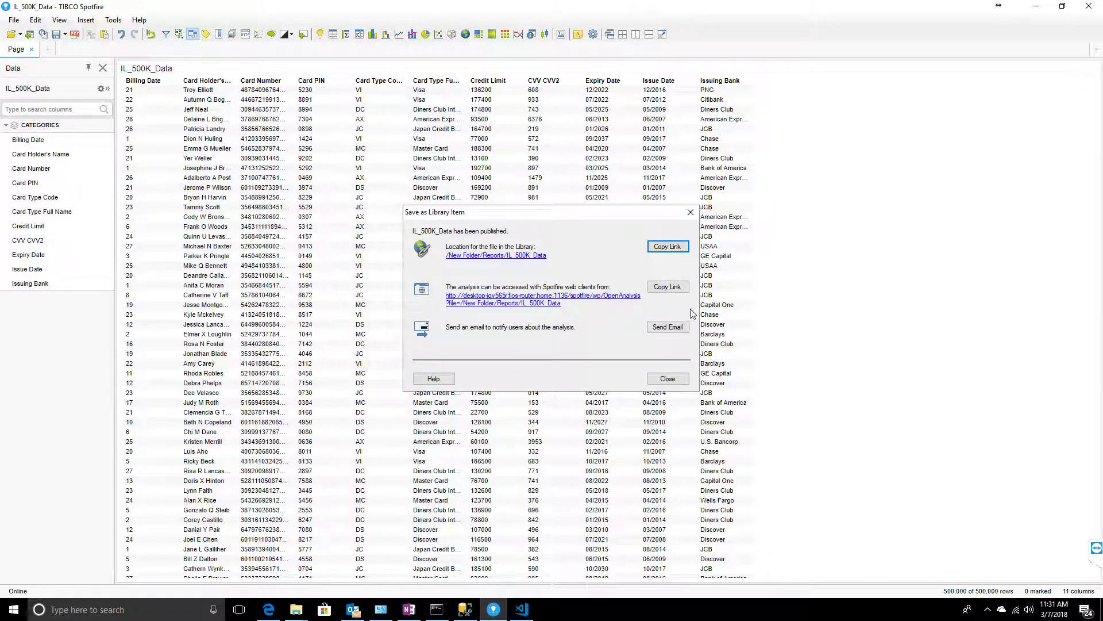
{"action": "left_click", "coordinate": [679, 383]}
{"action": "left_click", "coordinate": [512, 300]}
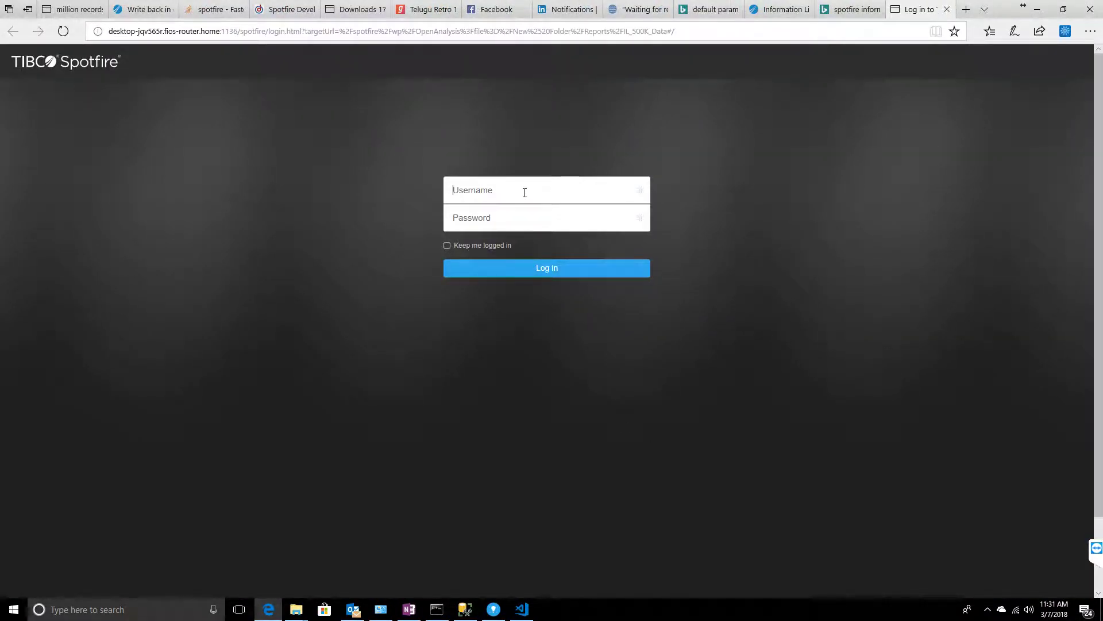
- Sign in to Spotfire Web Player with the username and password to load IL_500K_Data
{"action": "type", "text": "ad"}
{"action": "key", "text": "BackSpace"}
{"action": "key", "text": "BackSpace"}
{"action": "type", "text": "vidyasagar.m"}
{"action": "key", "text": "BackSpace"}
{"action": "key", "text": "BackSpace"}
{"action": "key", "text": "BackSpace"}
{"action": "key", "text": "BackSpace"}
{"action": "key", "text": "BackSpace"}
{"action": "key", "text": "BackSpace"}
{"action": "key", "text": "BackSpace"}
{"action": "key", "text": "BackSpace"}
{"action": "key", "text": "BackSpace"}
{"action": "key", "text": "BackSpace"}
{"action": "key", "text": "BackSpace"}
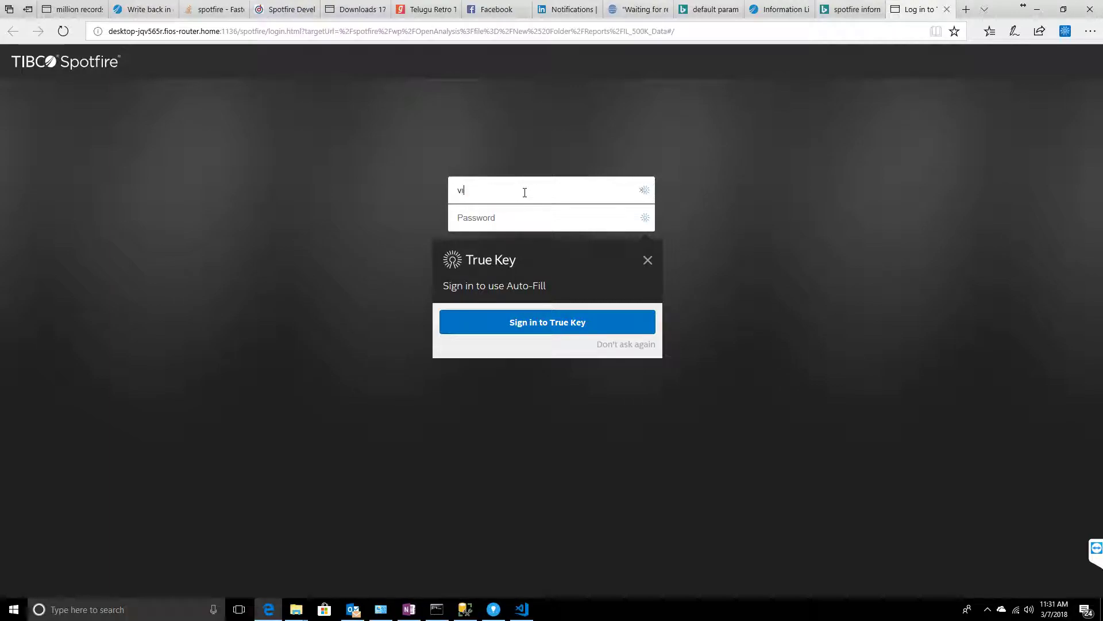
{"action": "key", "text": "Tab"}
{"action": "type", "text": "•••••••••••"}
{"action": "key", "text": "Return"}
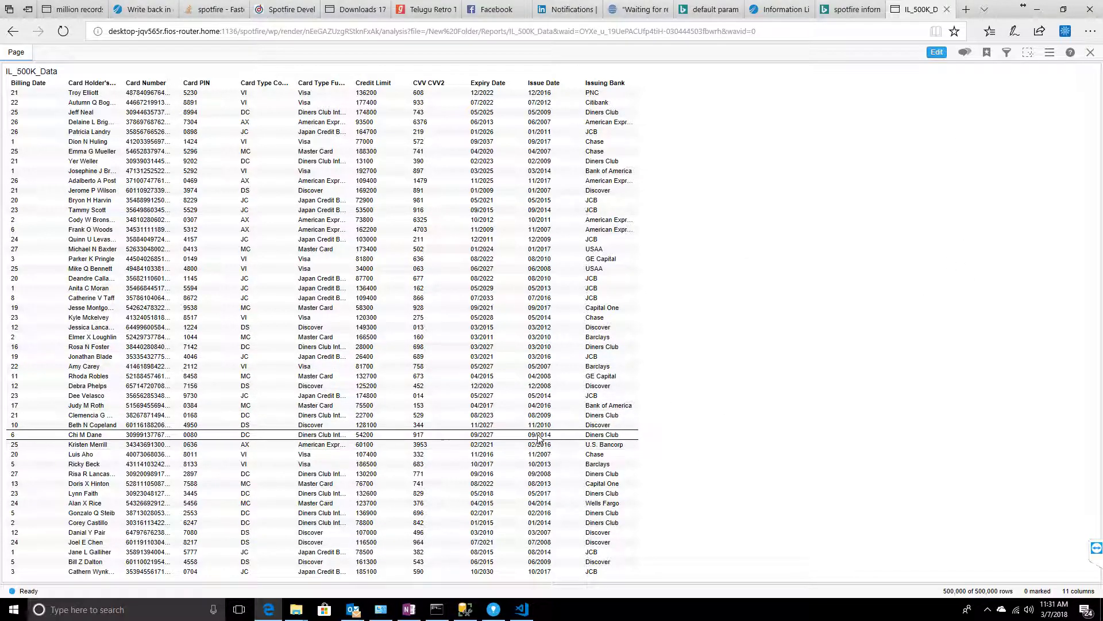
{"action": "left_click", "coordinate": [522, 609]}
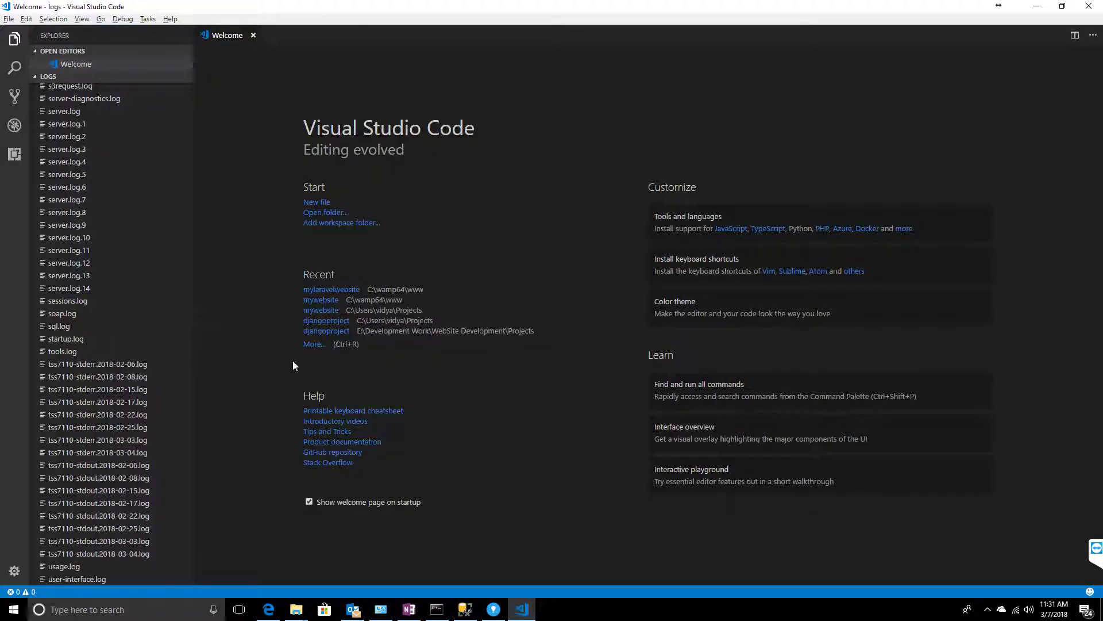
{"action": "left_click", "coordinate": [61, 325]}
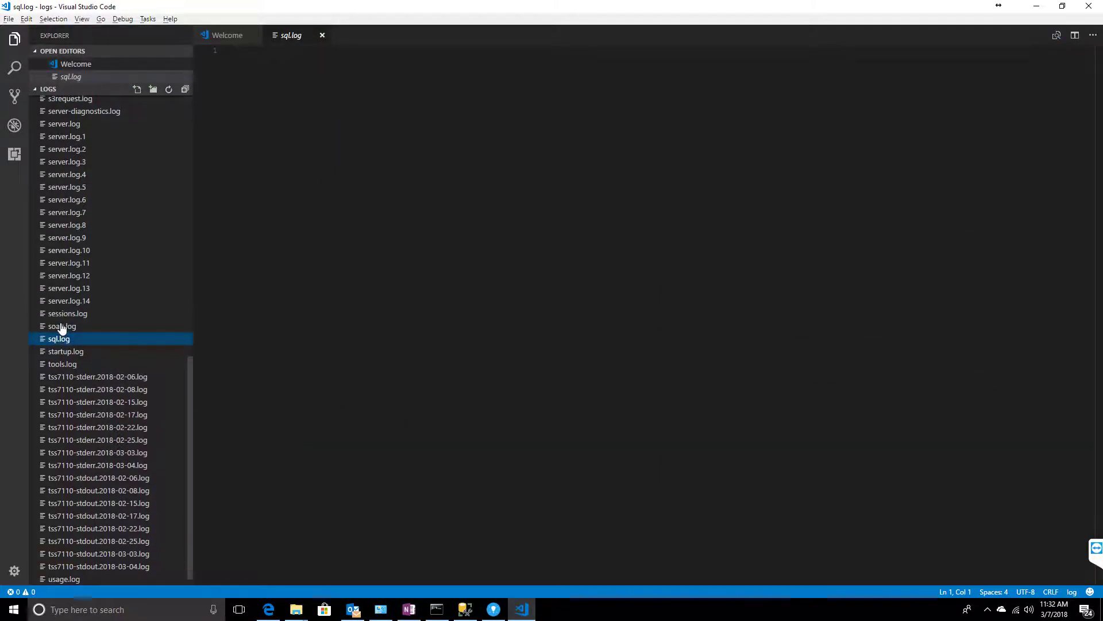
{"action": "left_click", "coordinate": [323, 36]}
{"action": "left_click", "coordinate": [61, 327]}
{"action": "left_click", "coordinate": [322, 35]}
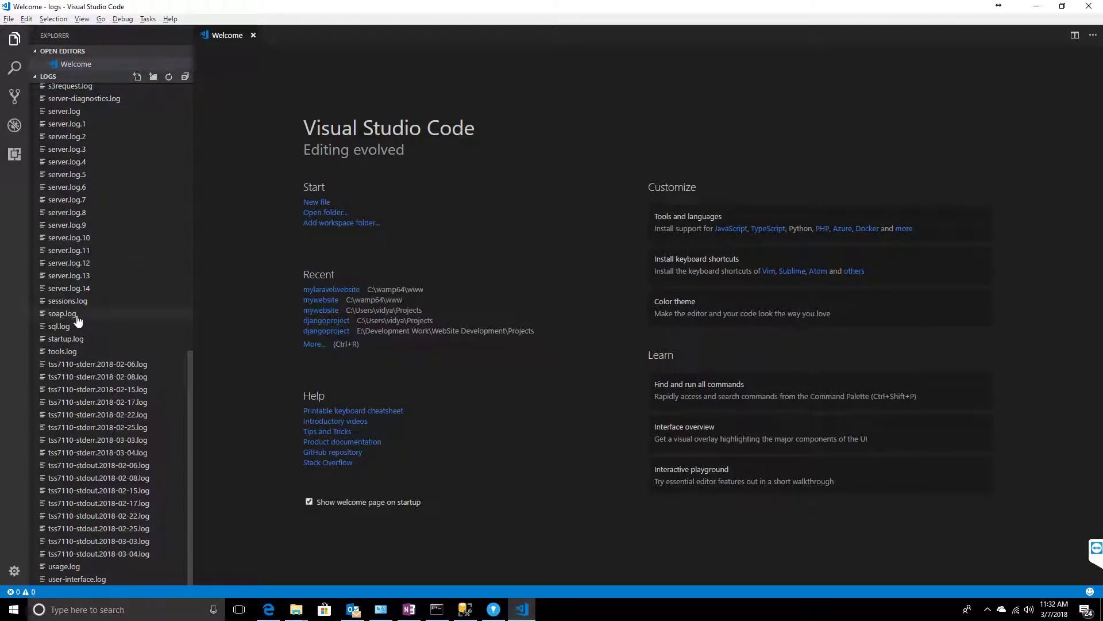
{"action": "left_click", "coordinate": [63, 326]}
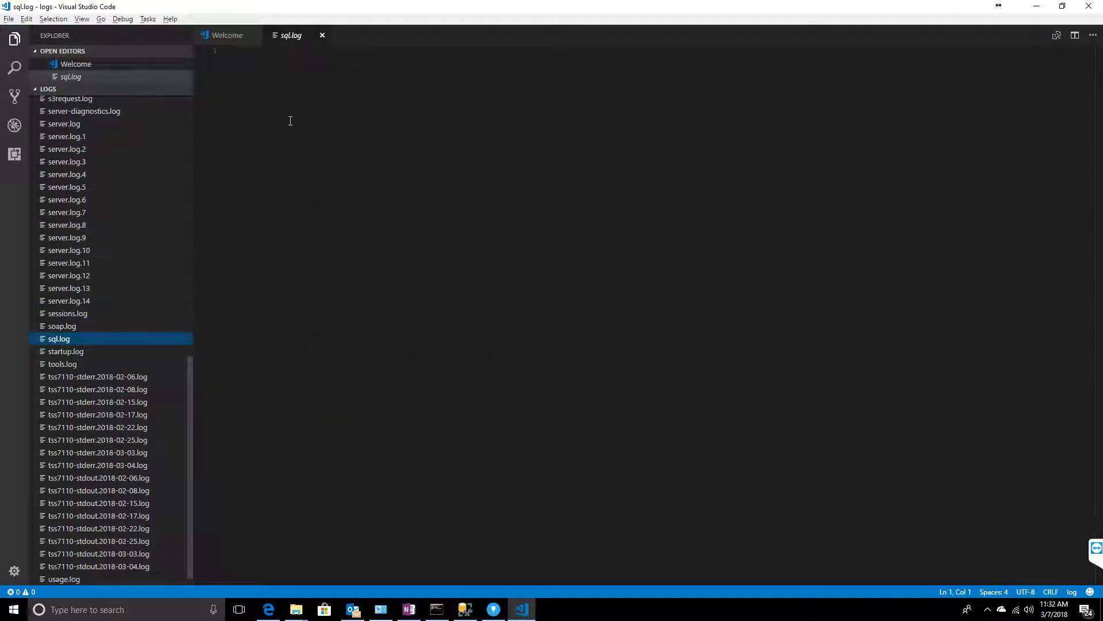
{"action": "left_click", "coordinate": [322, 35]}
{"action": "key", "text": "alt+Tab"}
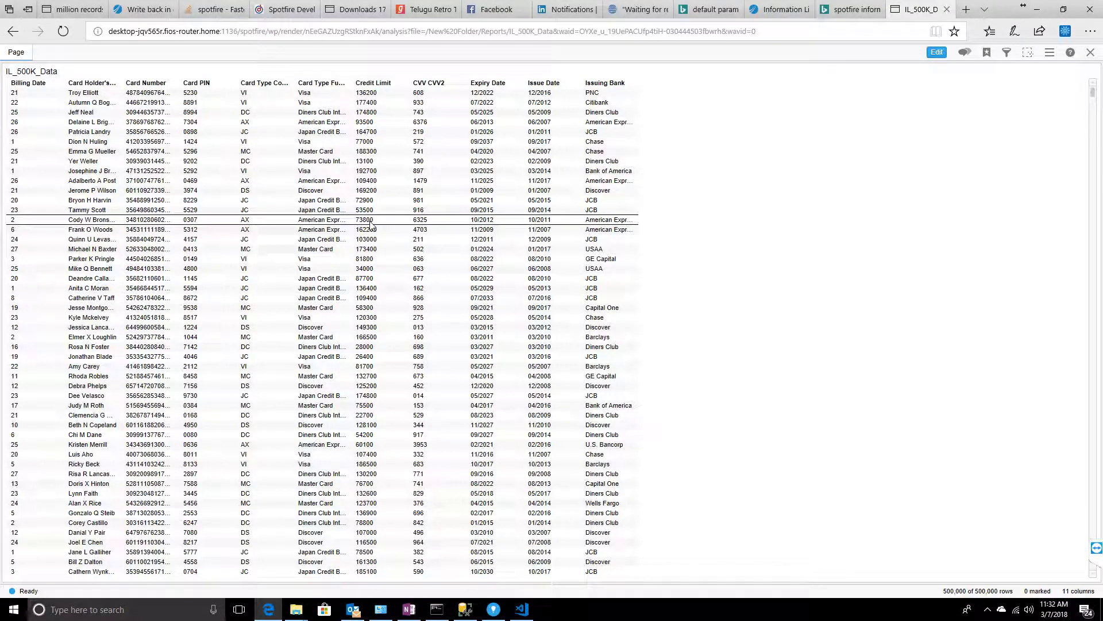
- Reopen IL_500K_Data from Library › New Folder › Reports, then switch to Visual Studio Code
{"action": "left_click", "coordinate": [1090, 52]}
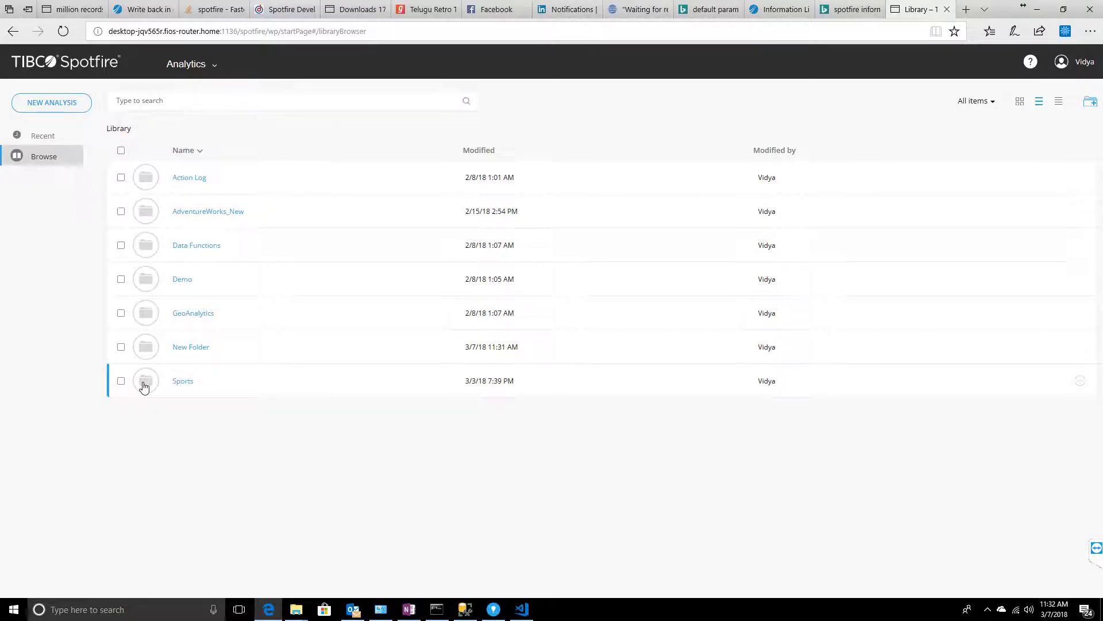
{"action": "left_click", "coordinate": [144, 383]}
{"action": "left_click", "coordinate": [118, 128]}
{"action": "left_click", "coordinate": [143, 357]}
{"action": "left_click", "coordinate": [145, 248]}
{"action": "left_click", "coordinate": [151, 189]}
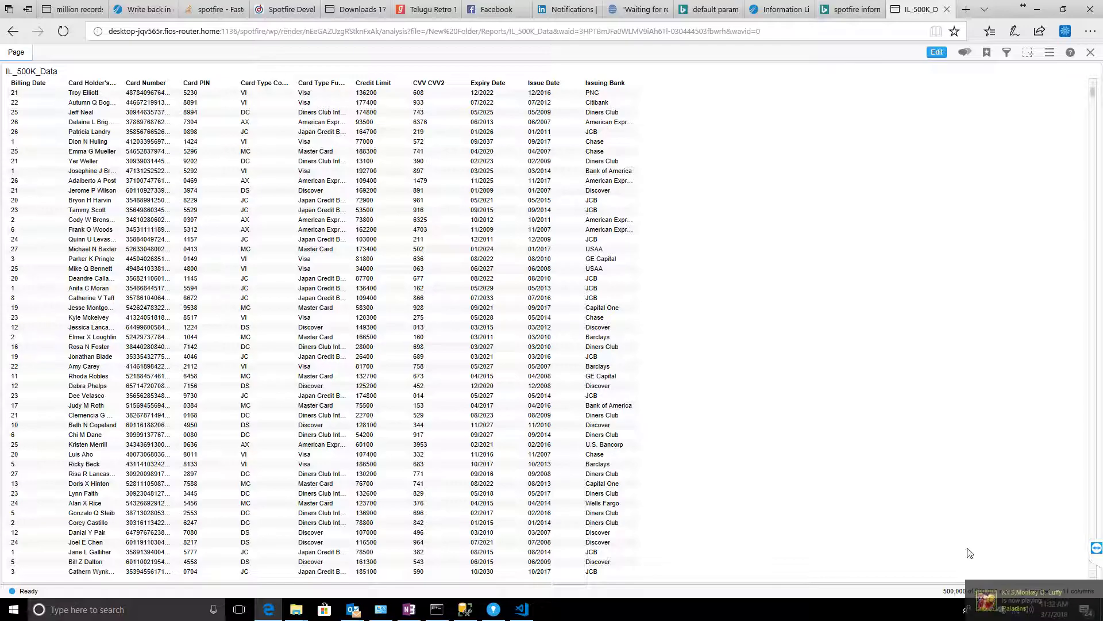
{"action": "key", "text": "alt+Tab"}
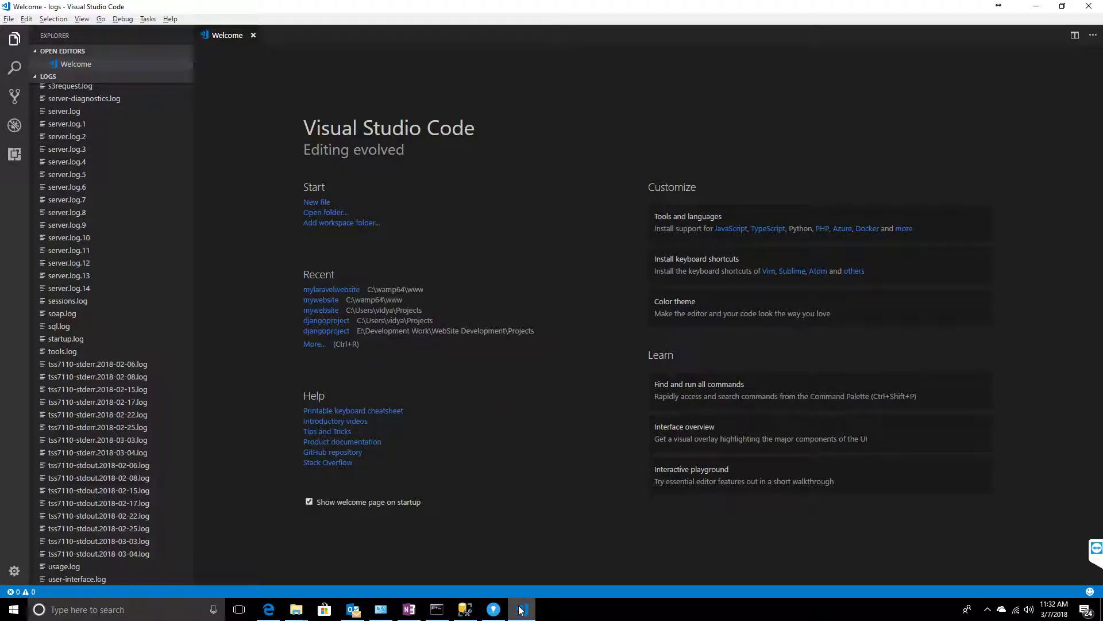
{"action": "left_click", "coordinate": [521, 610]}
{"action": "left_click", "coordinate": [529, 616]}
{"action": "left_click", "coordinate": [51, 327]}
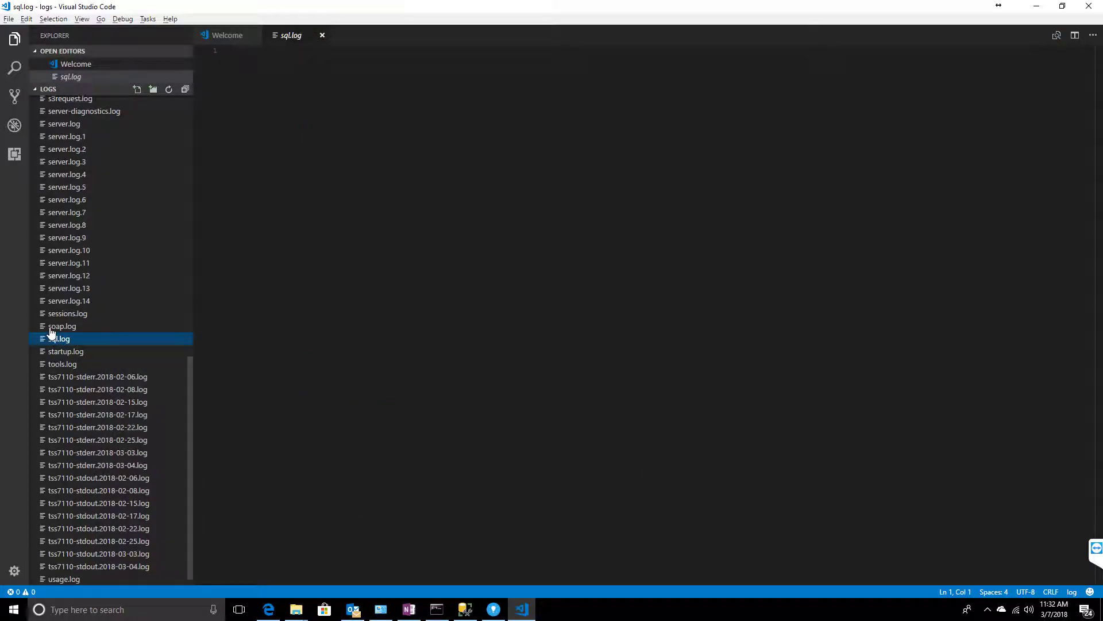
{"action": "left_click", "coordinate": [322, 35]}
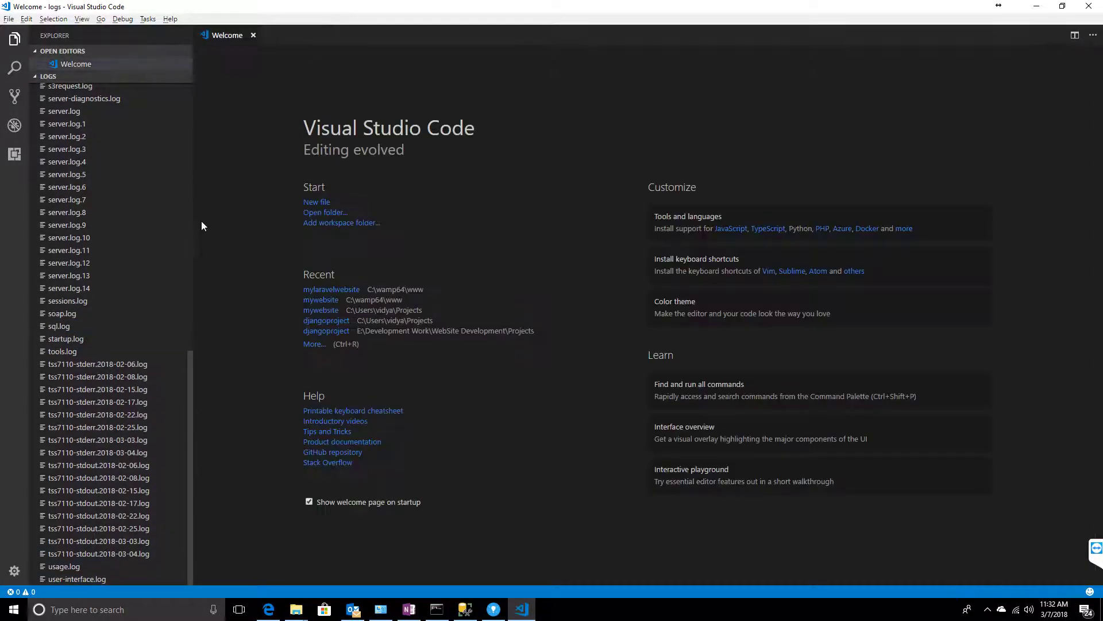
{"action": "left_click", "coordinate": [69, 326]}
{"action": "left_click", "coordinate": [321, 35]}
{"action": "mouse_move", "coordinate": [465, 614]}
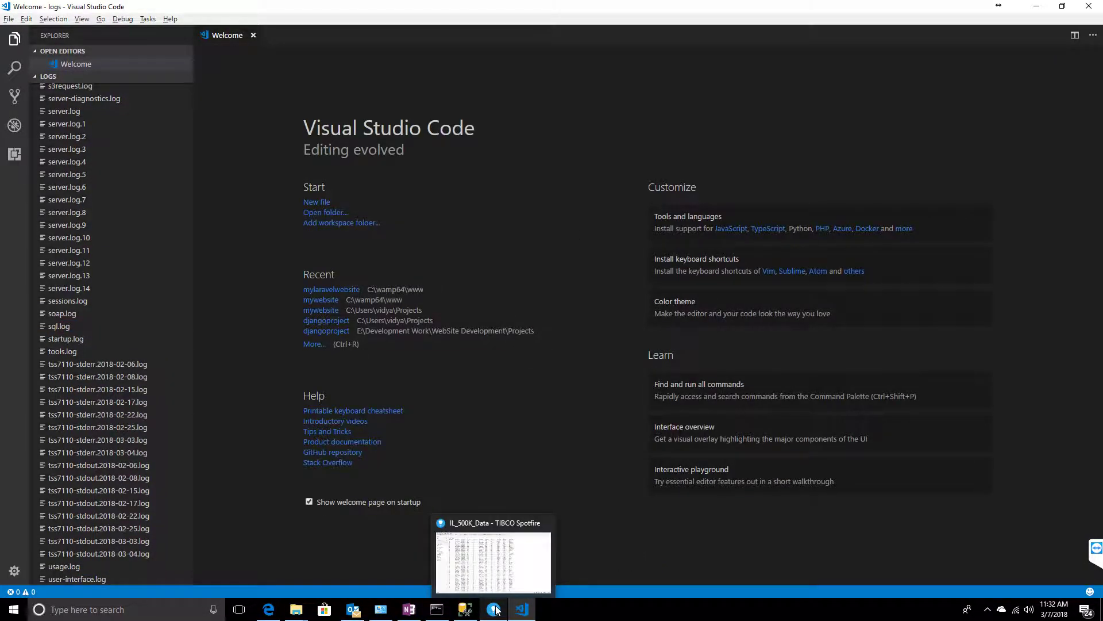
{"action": "mouse_move", "coordinate": [503, 573]}
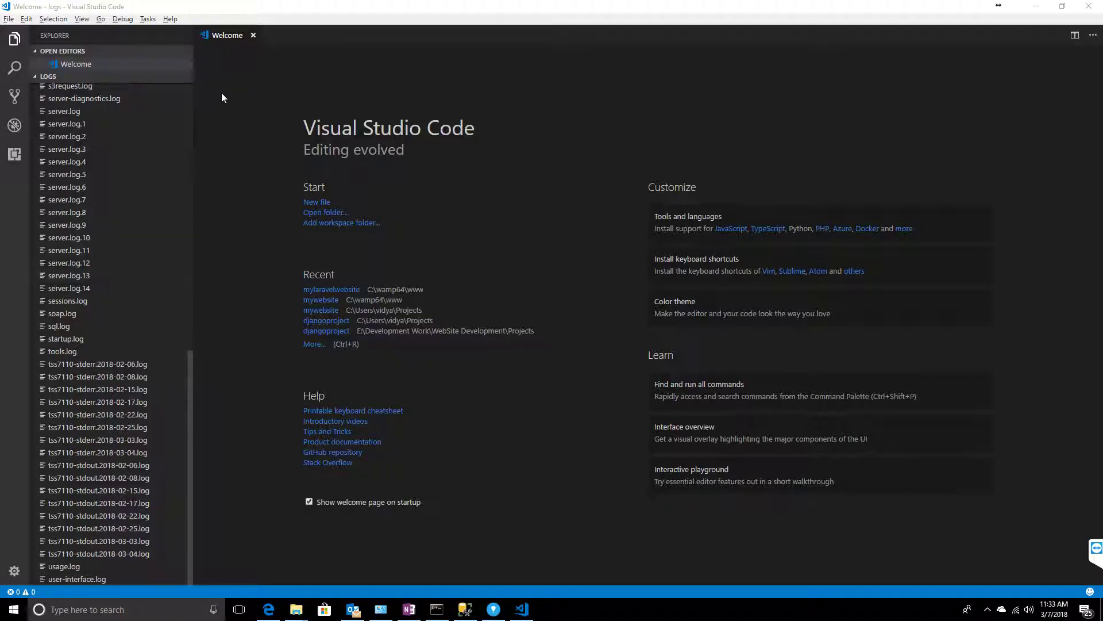
{"action": "left_click", "coordinate": [60, 325]}
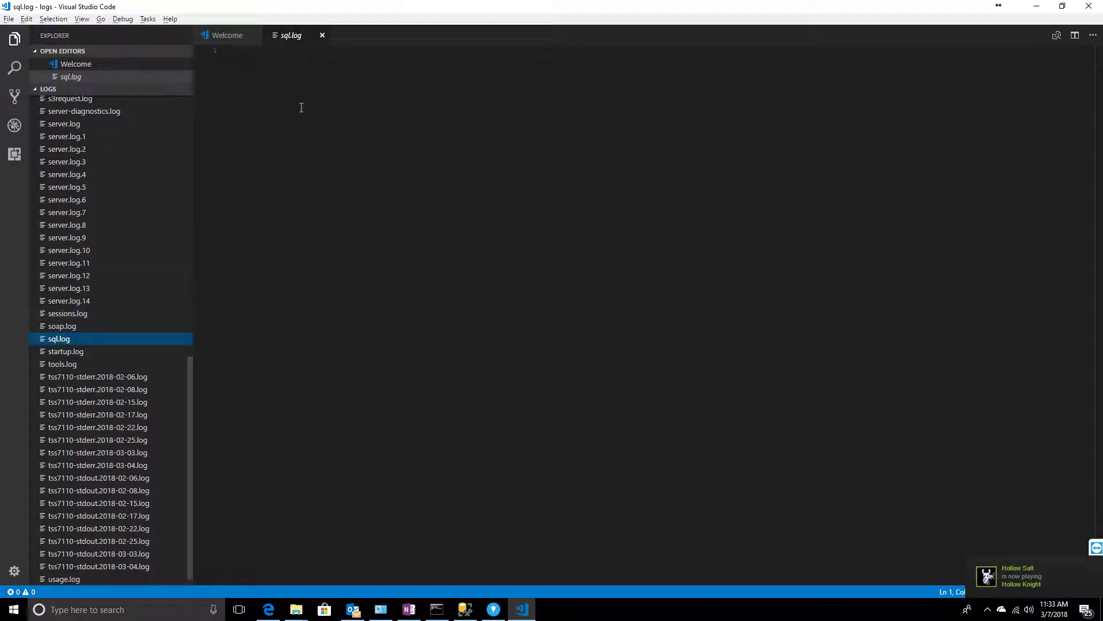
{"action": "left_click", "coordinate": [322, 35]}
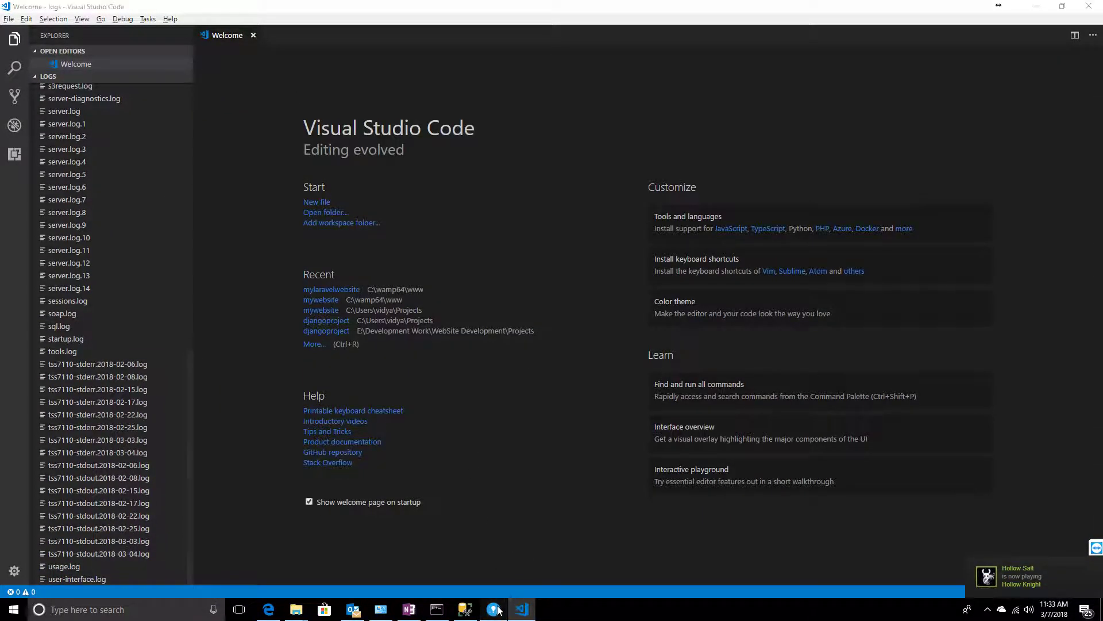
{"action": "left_click", "coordinate": [493, 609]}
{"action": "left_click", "coordinate": [667, 380]}
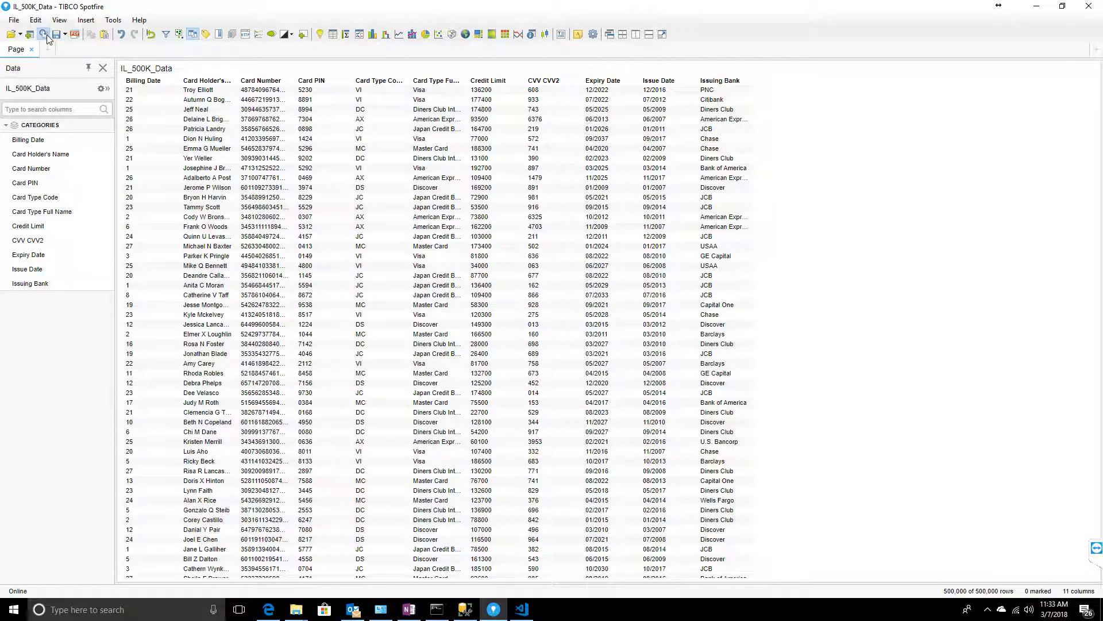
{"action": "key", "text": "alt+Tab"}
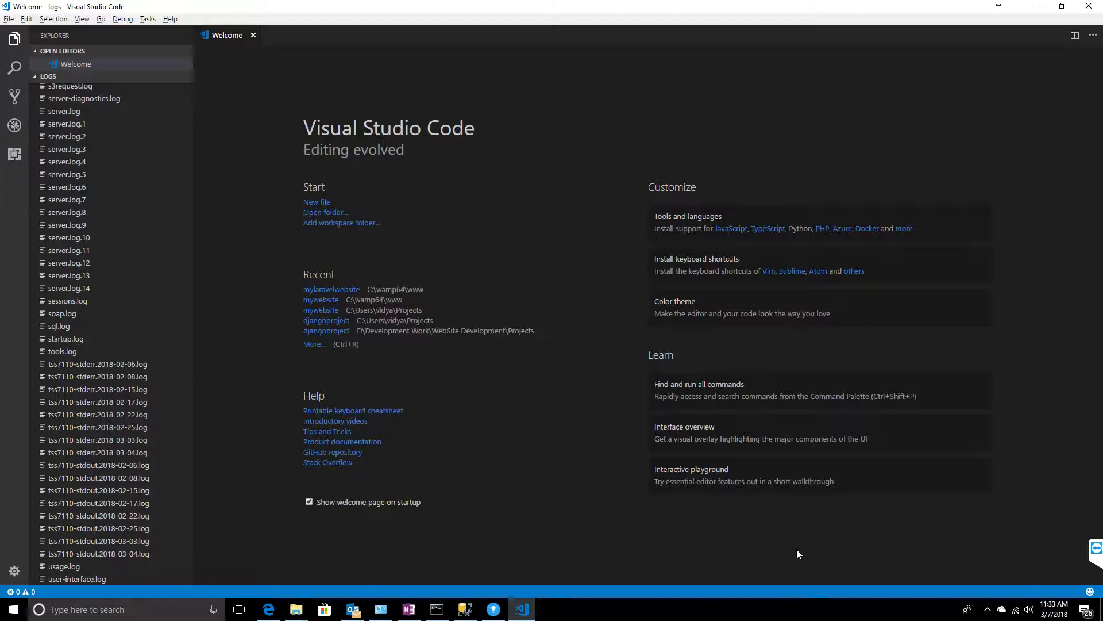
- Open sql.log to show the IL_500K_Data SELECT query, finishing in 2.267 seconds
{"action": "left_click", "coordinate": [62, 327]}
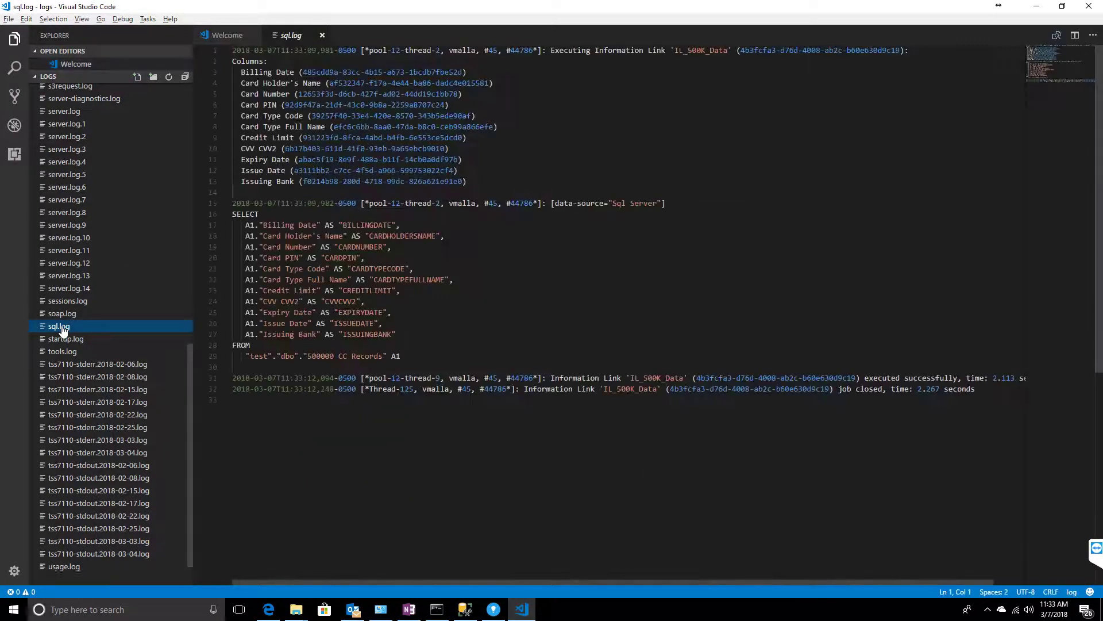